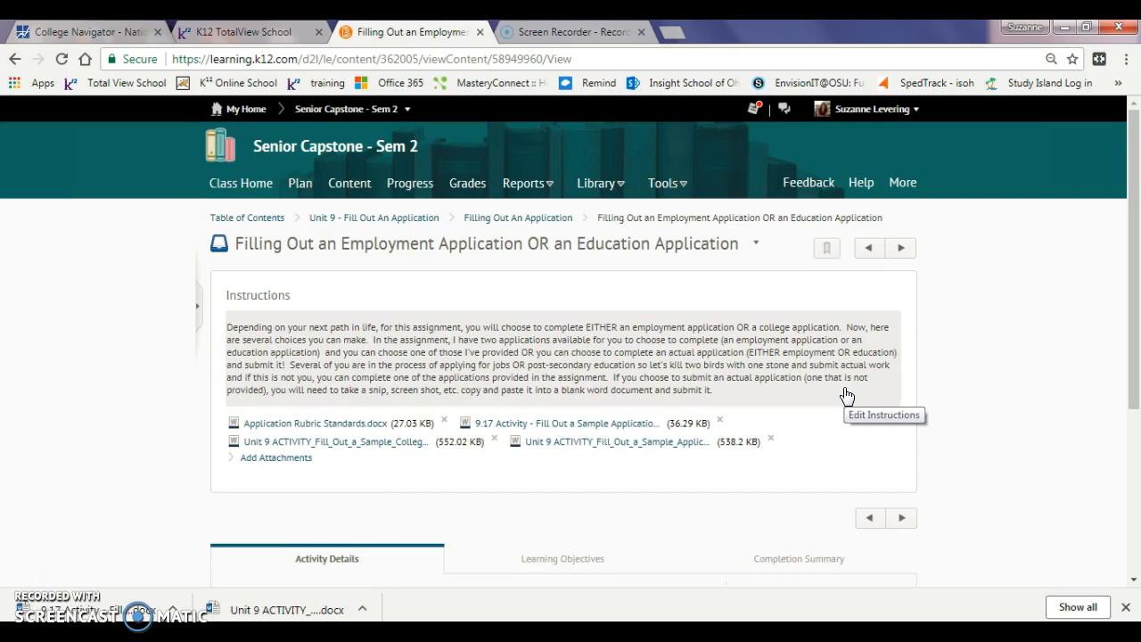
Download the Application Rubric Standards.docx attachment from the assignment page
left_click(339, 426)
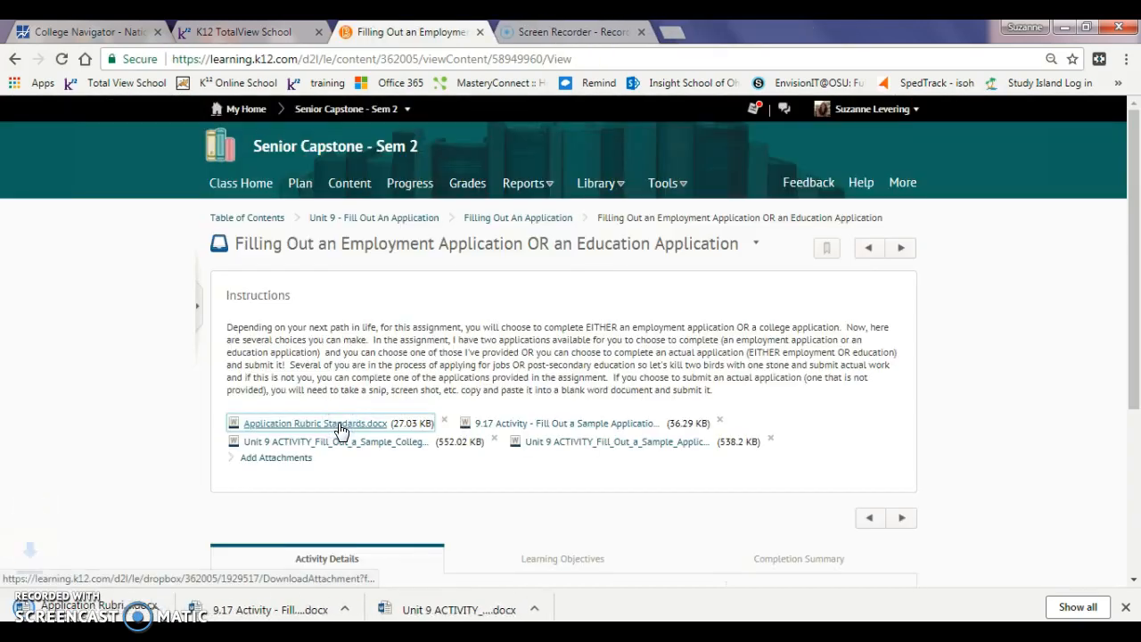
Open Application Rubric Standards.docx in Word with editing enabled, then minimize both Word windows
left_click(80, 609)
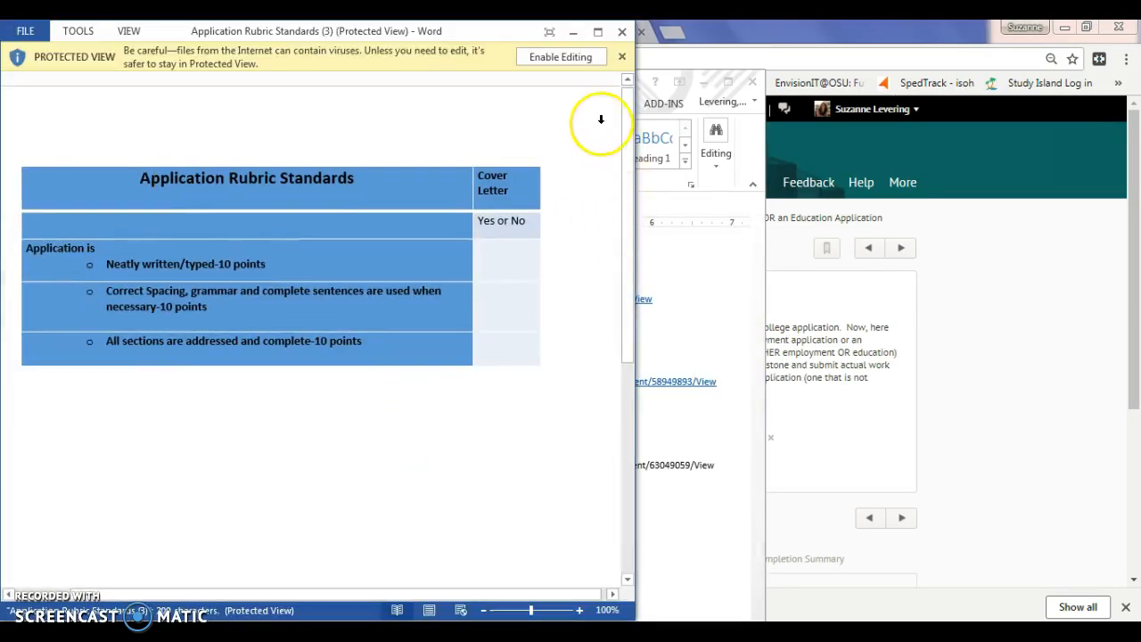
left_click(584, 59)
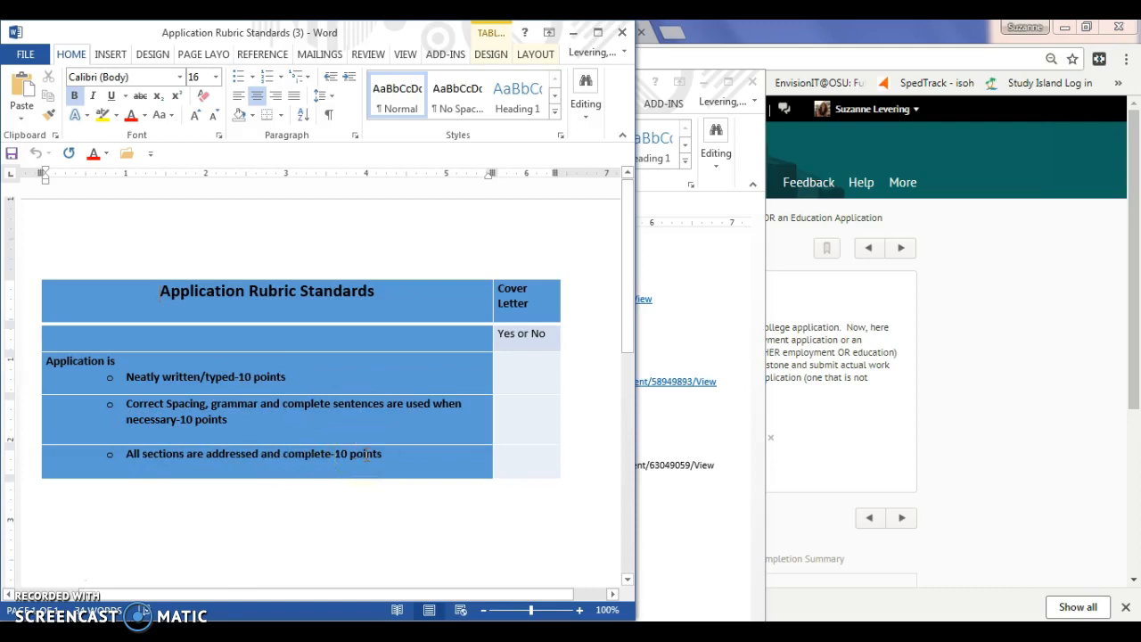
left_click(574, 34)
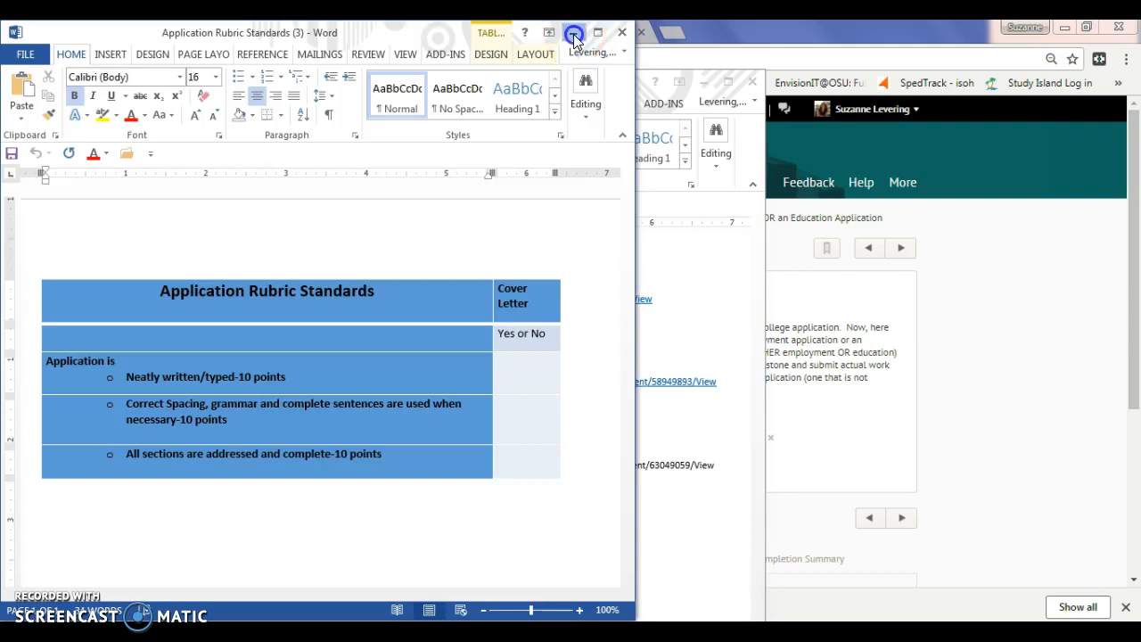
left_click(702, 81)
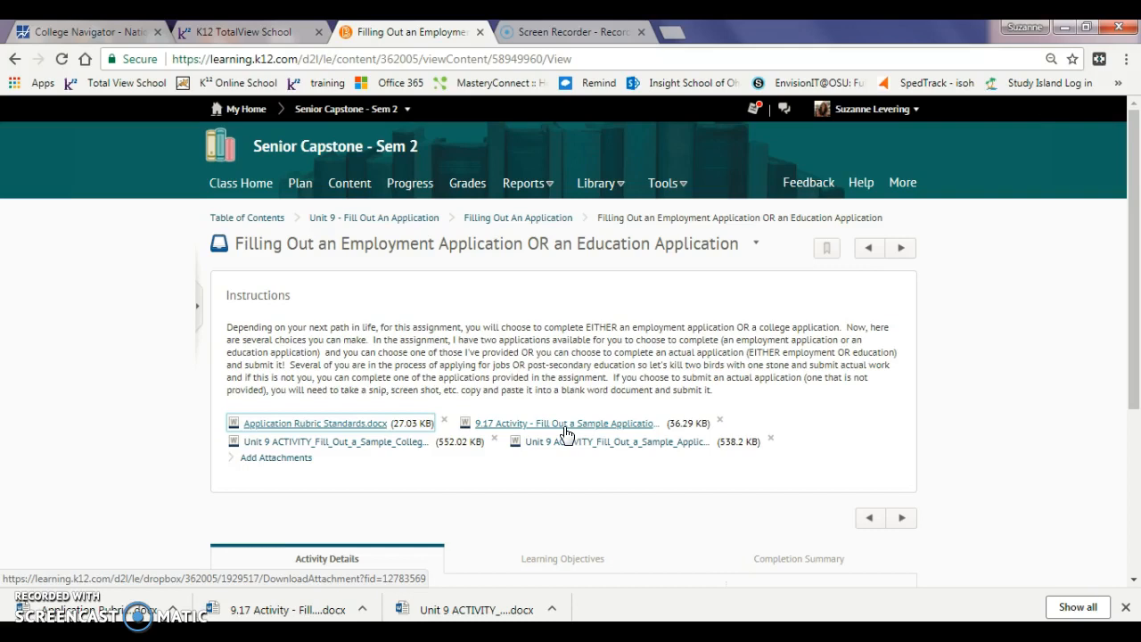
Minimize the Group 5 Assignments document window
left_click(406, 445)
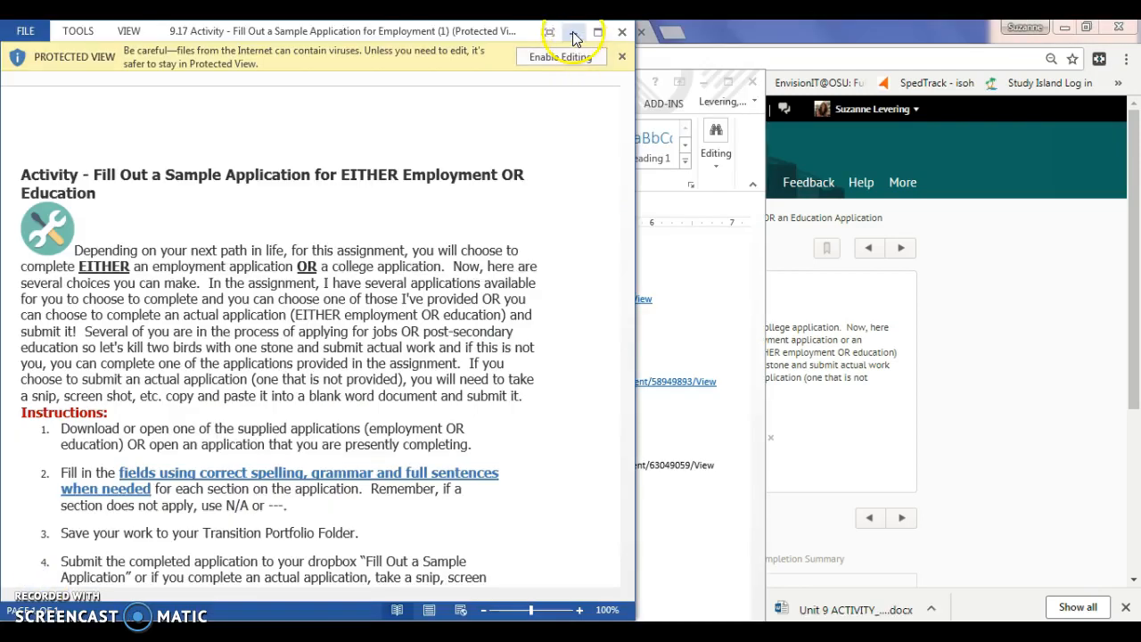
left_click(574, 37)
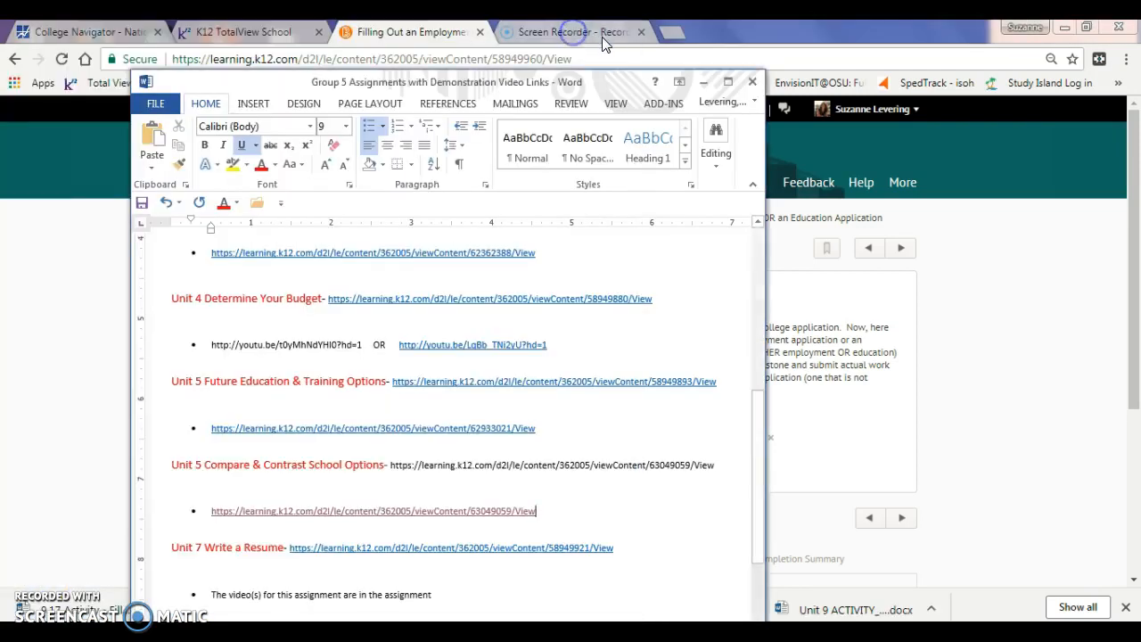
left_click(704, 82)
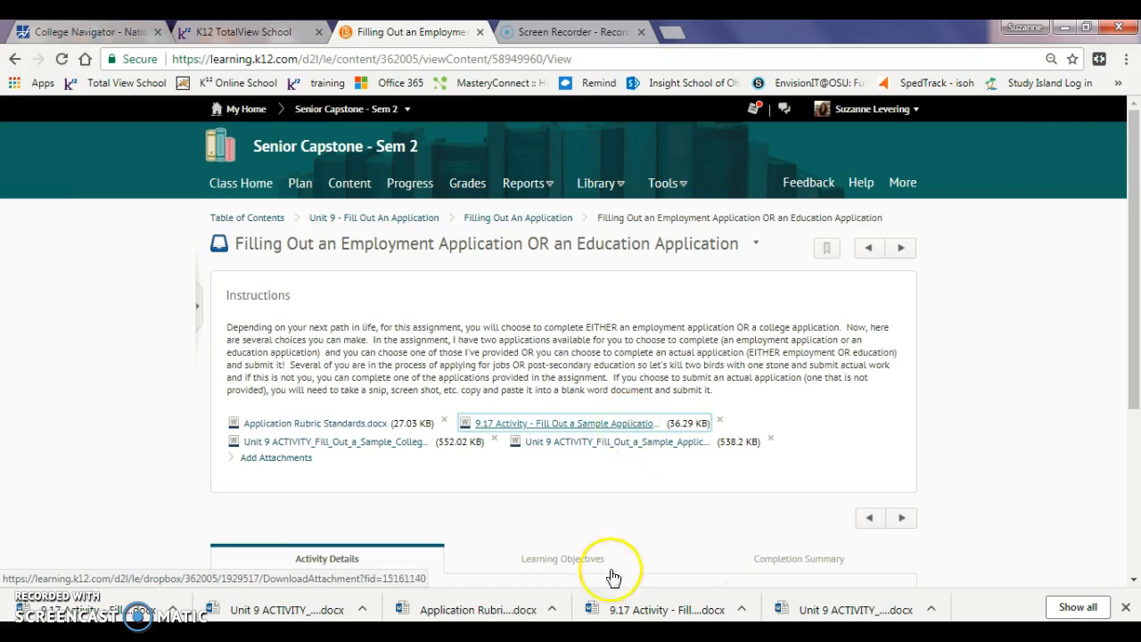
Read through the 9.17 Activity instructions document, then close it
mouse_move(592, 634)
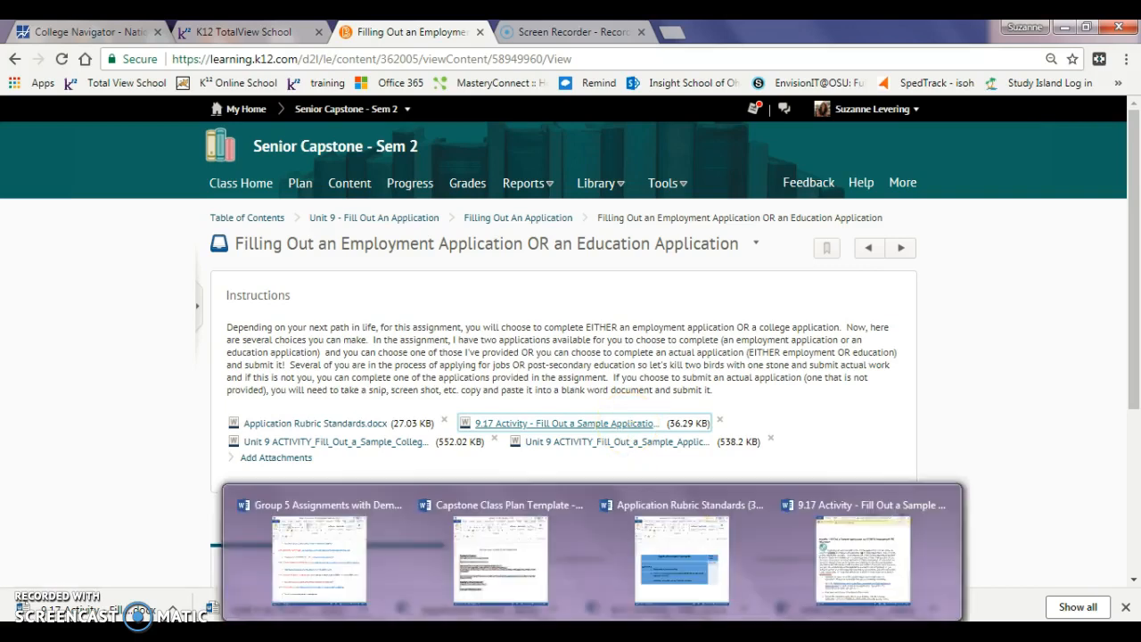
left_click(862, 555)
left_click(250, 375)
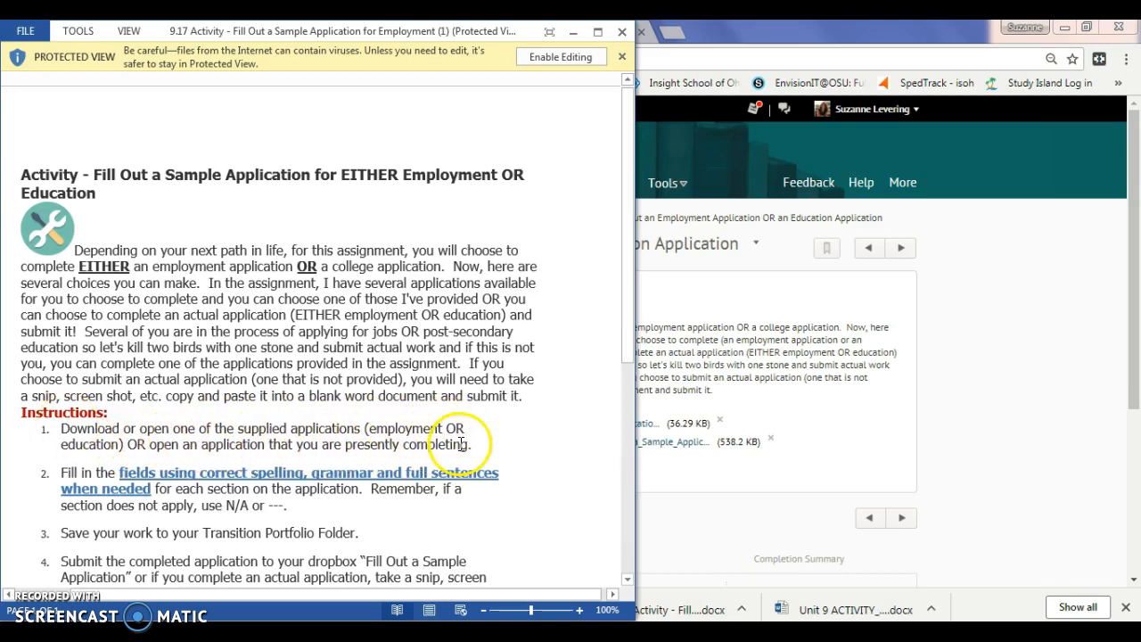
left_click_drag(630, 348, 640, 424)
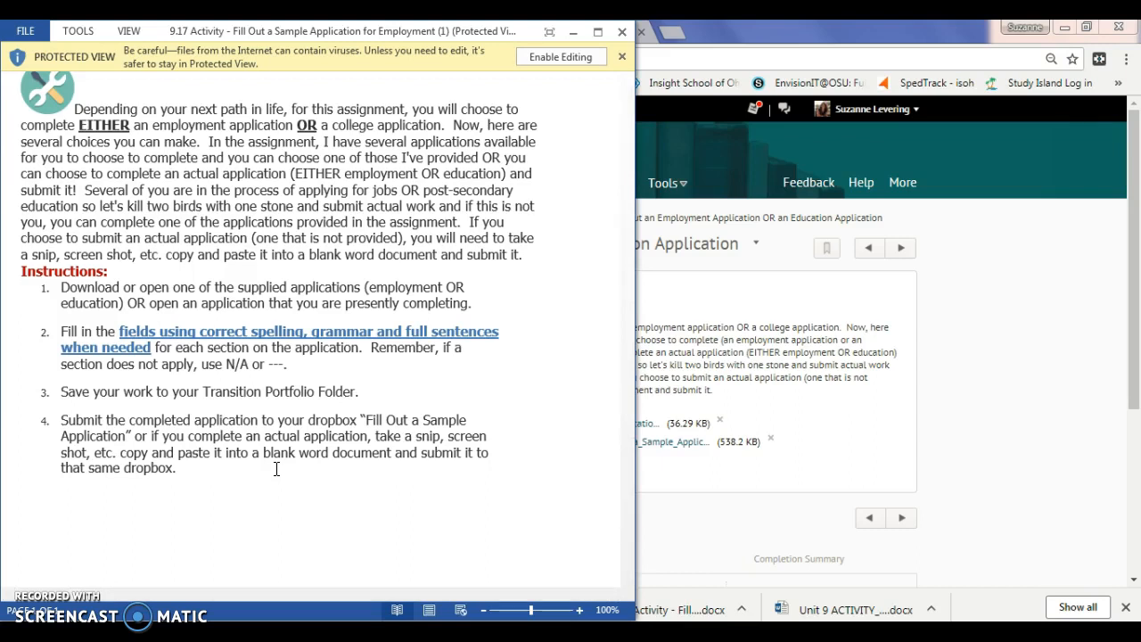
left_click(622, 32)
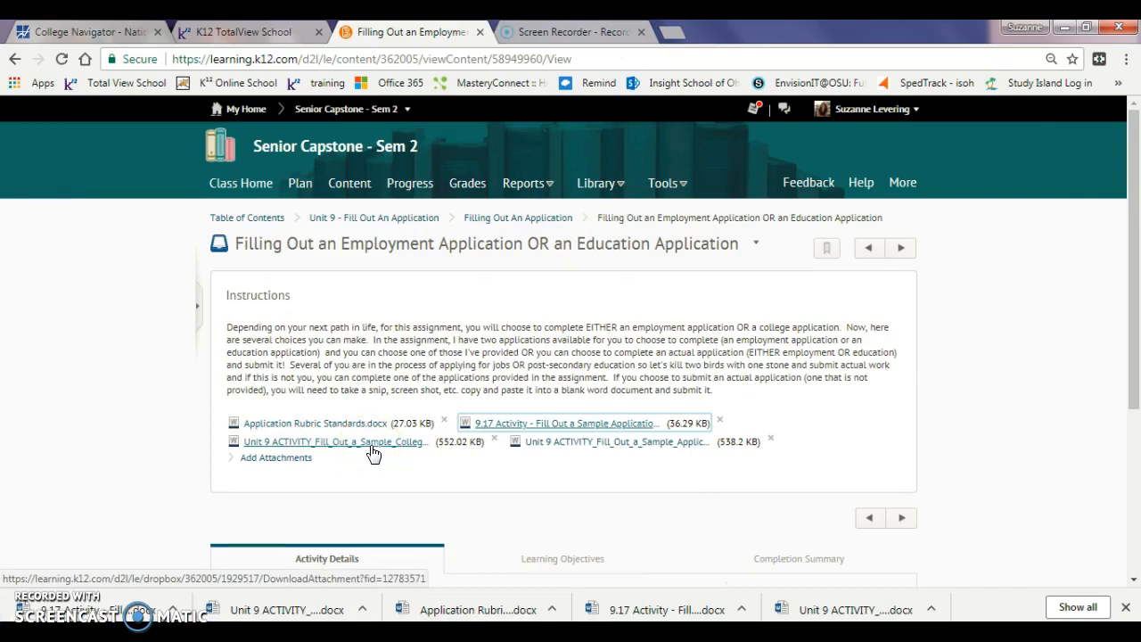
Open the Unit 9 sample employment application with editing enabled in a centred, widened window
left_click(613, 451)
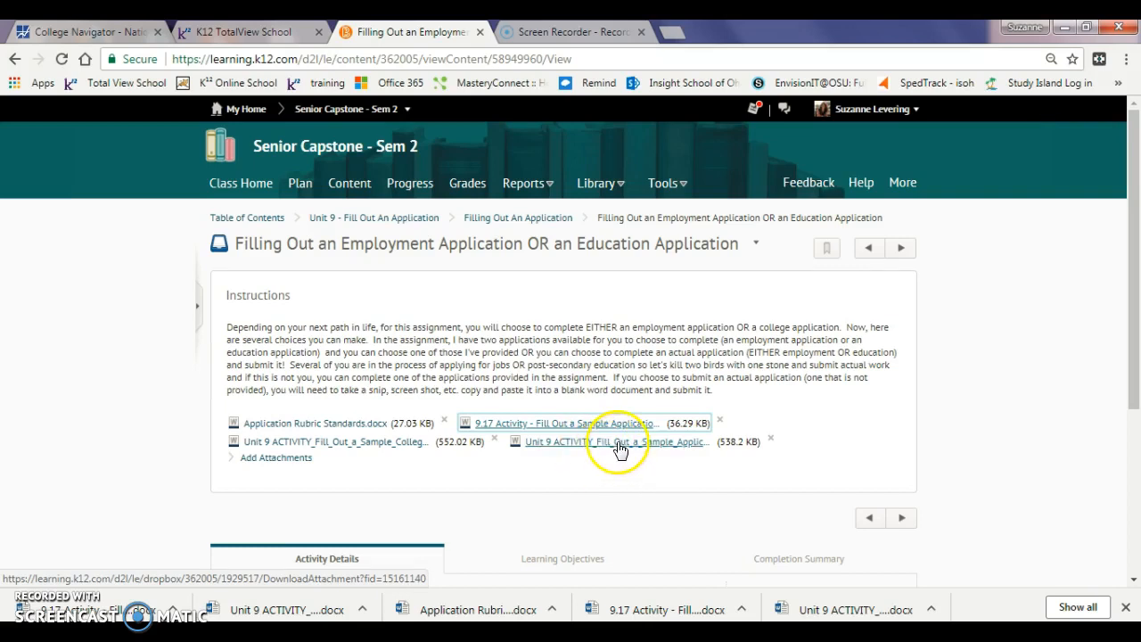
left_click(53, 606)
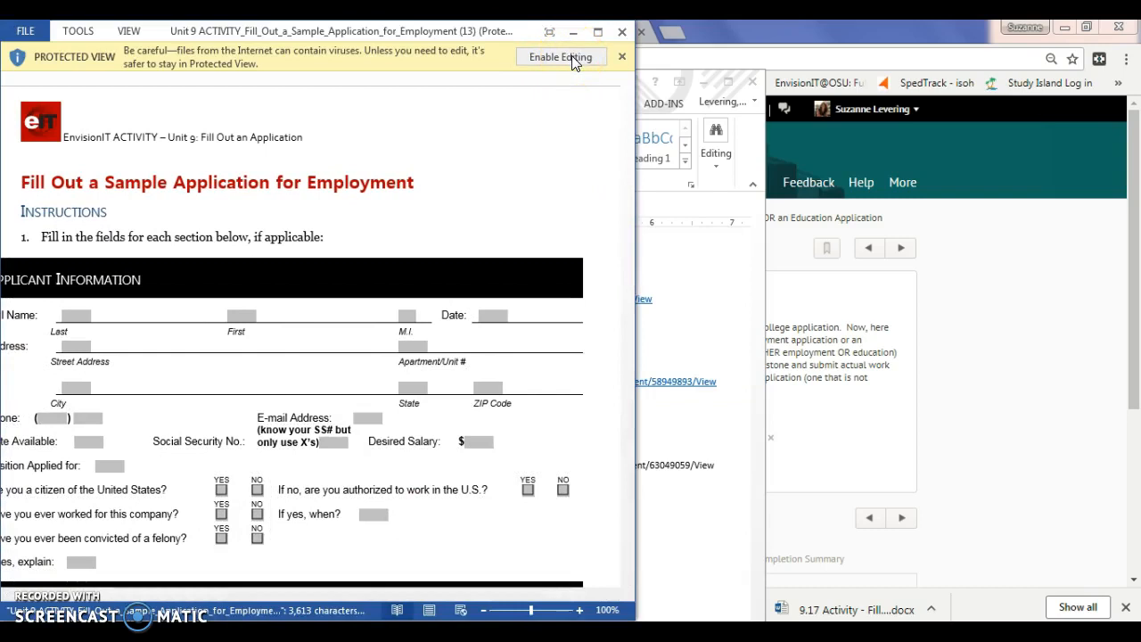
left_click(571, 57)
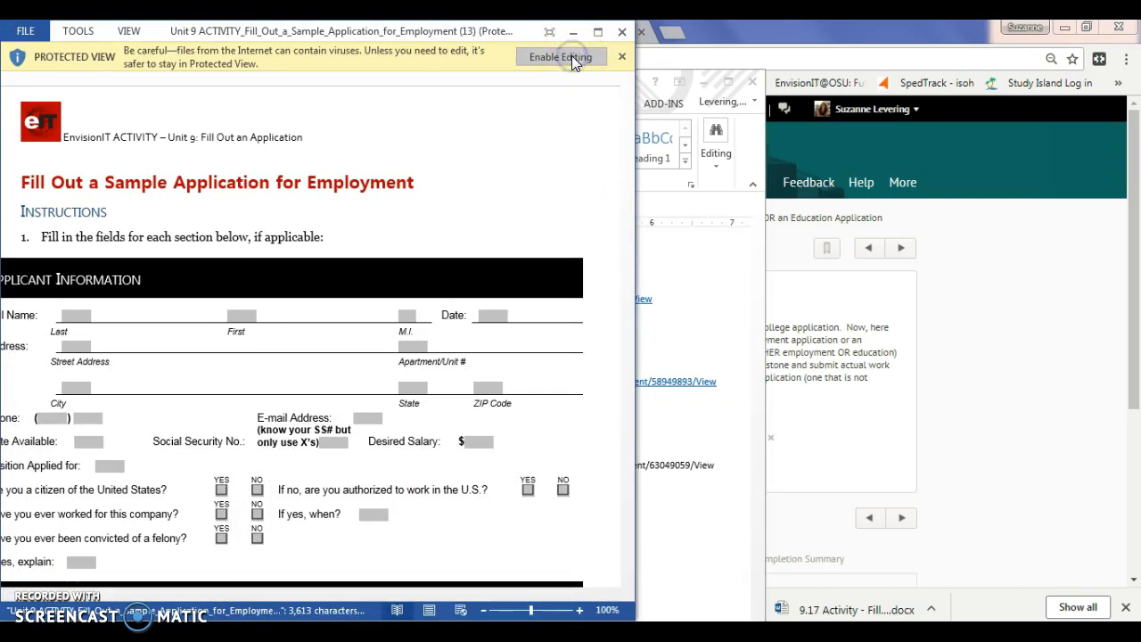
left_click_drag(496, 40, 636, 47)
left_click_drag(775, 287, 1093, 279)
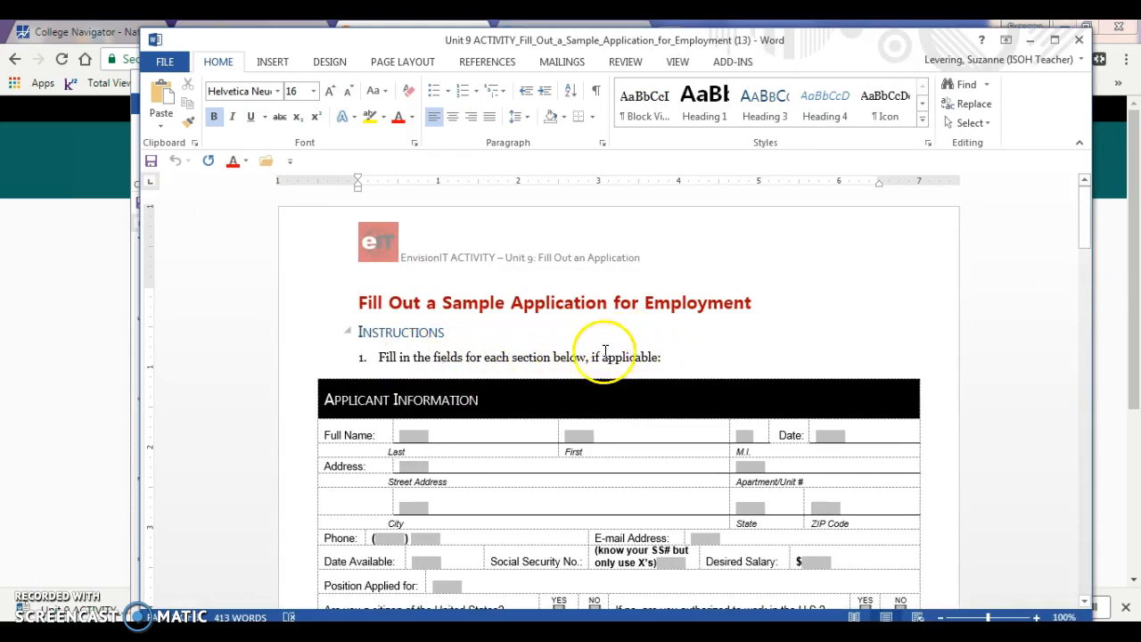
Enter the applicant's names and middle initial M in the name fields
left_click_drag(1089, 227, 1089, 251)
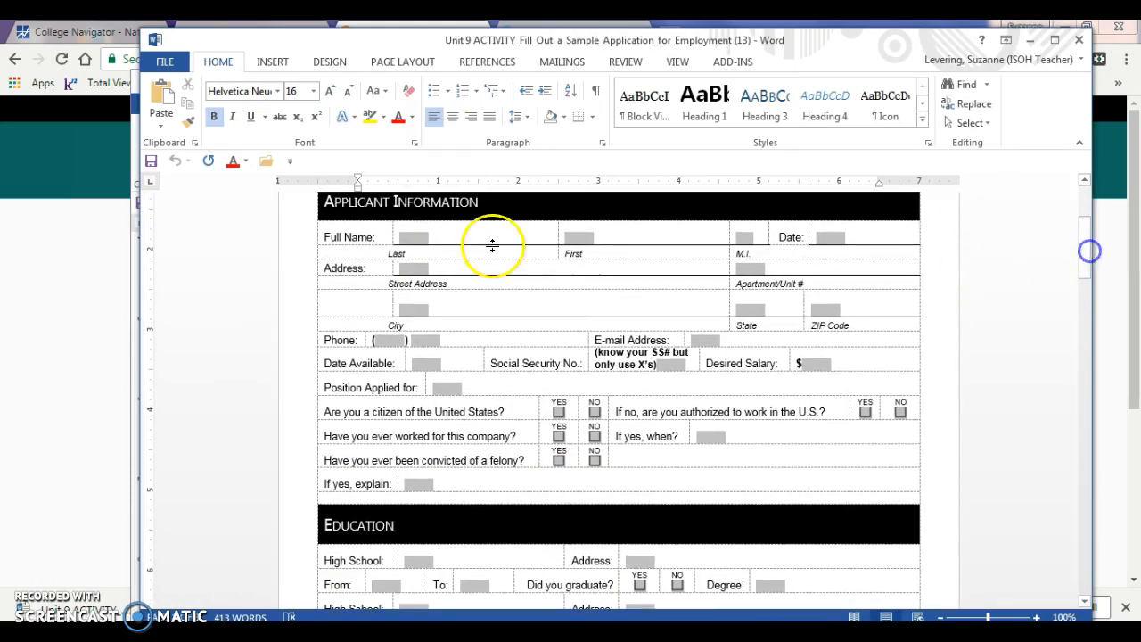
left_click(401, 239)
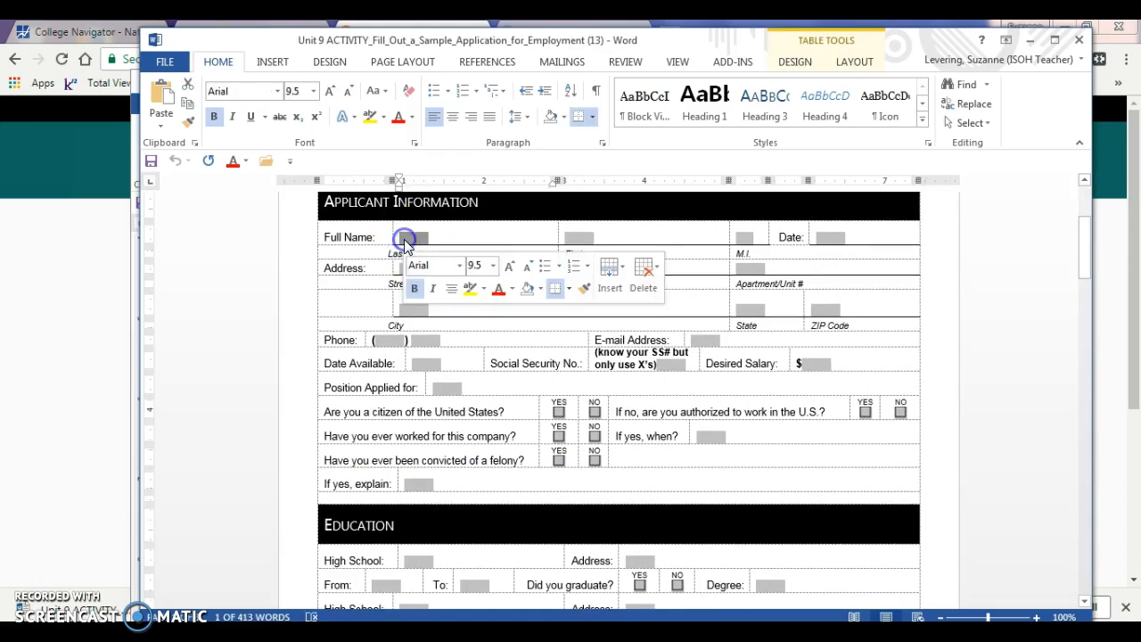
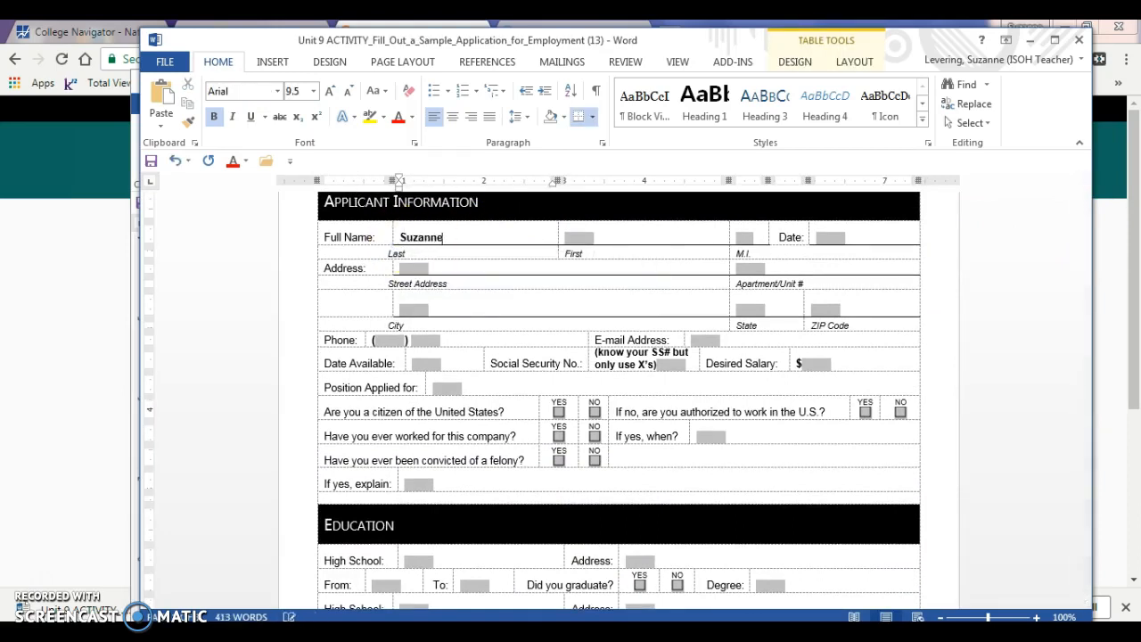
key("Tab")
left_click(406, 239)
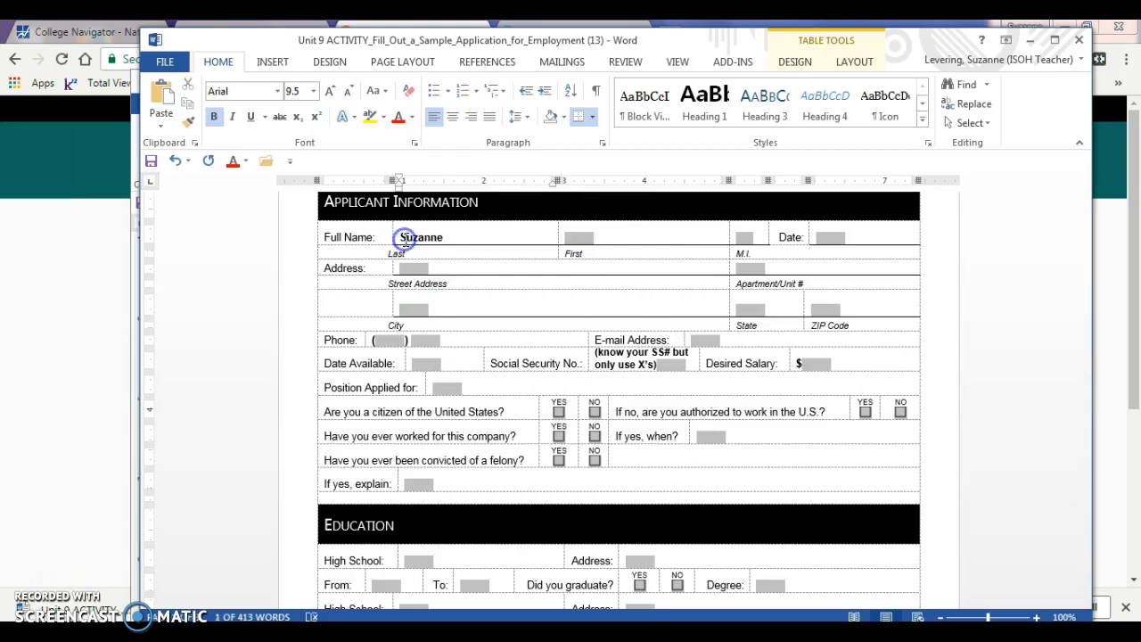
left_click(572, 237)
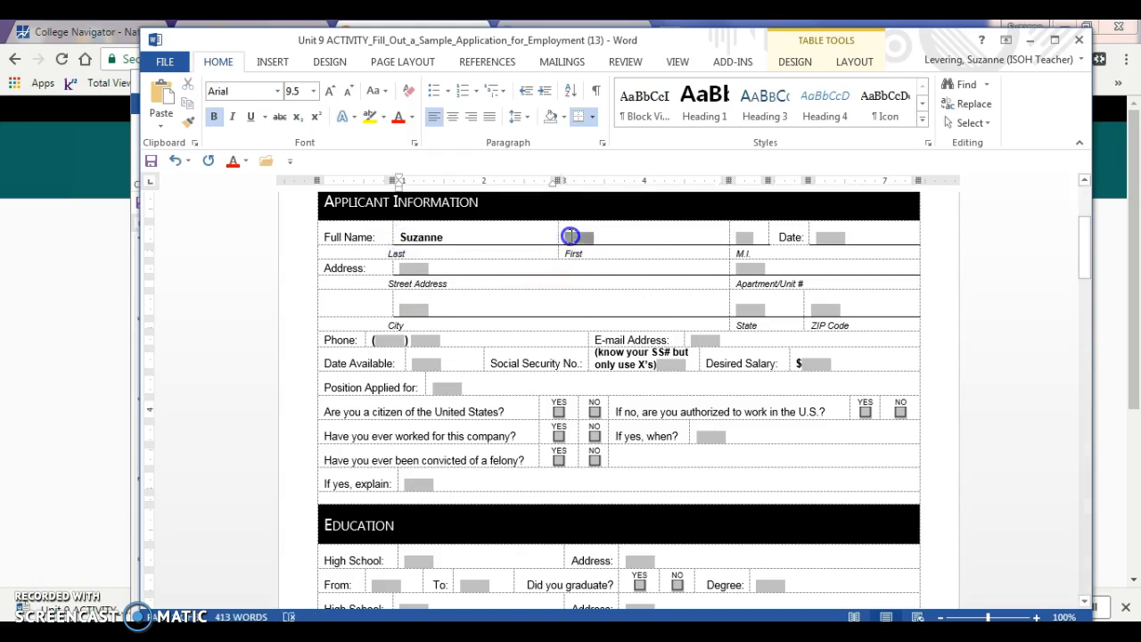
key("Tab")
type("M")
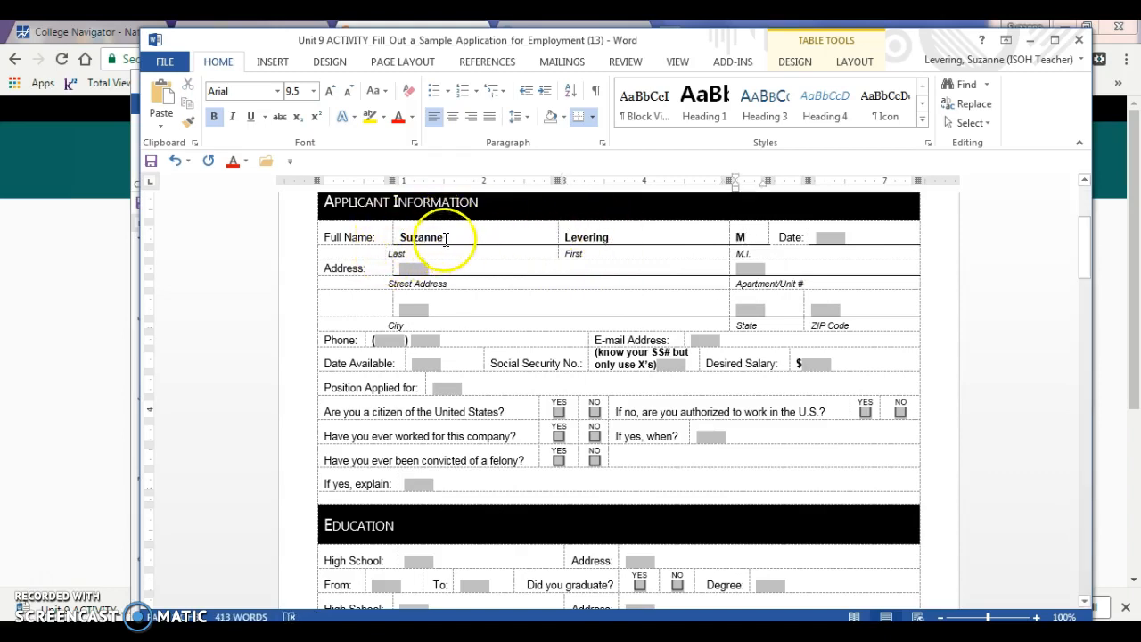
Swap the last and first names into the correct fields and enter date 5/3/2018
left_click(400, 232)
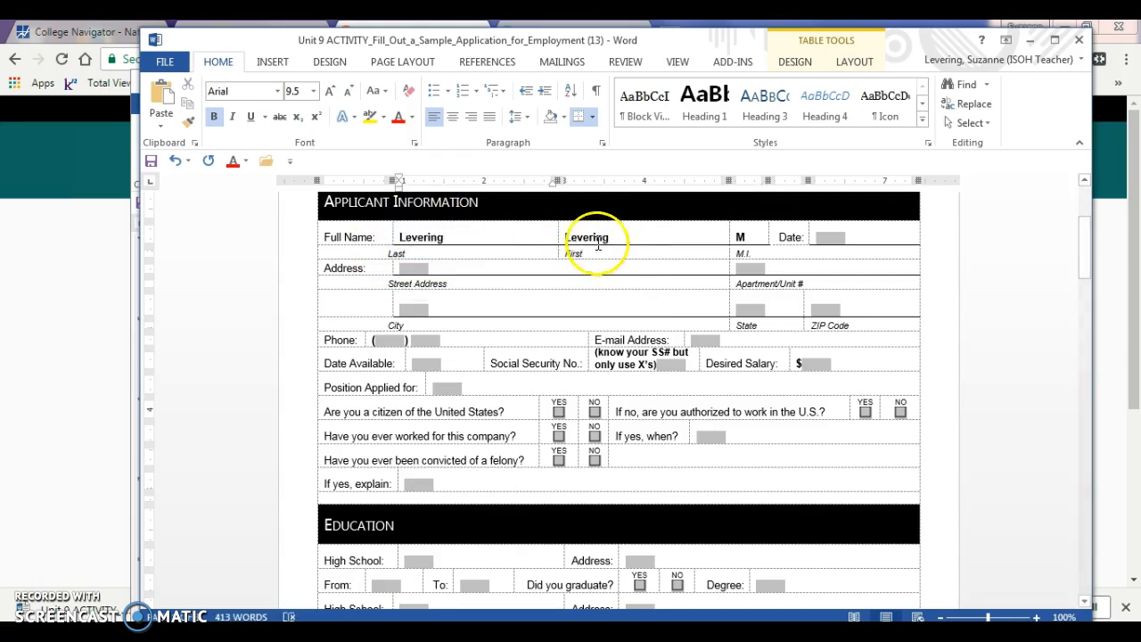
left_click_drag(618, 231, 562, 231)
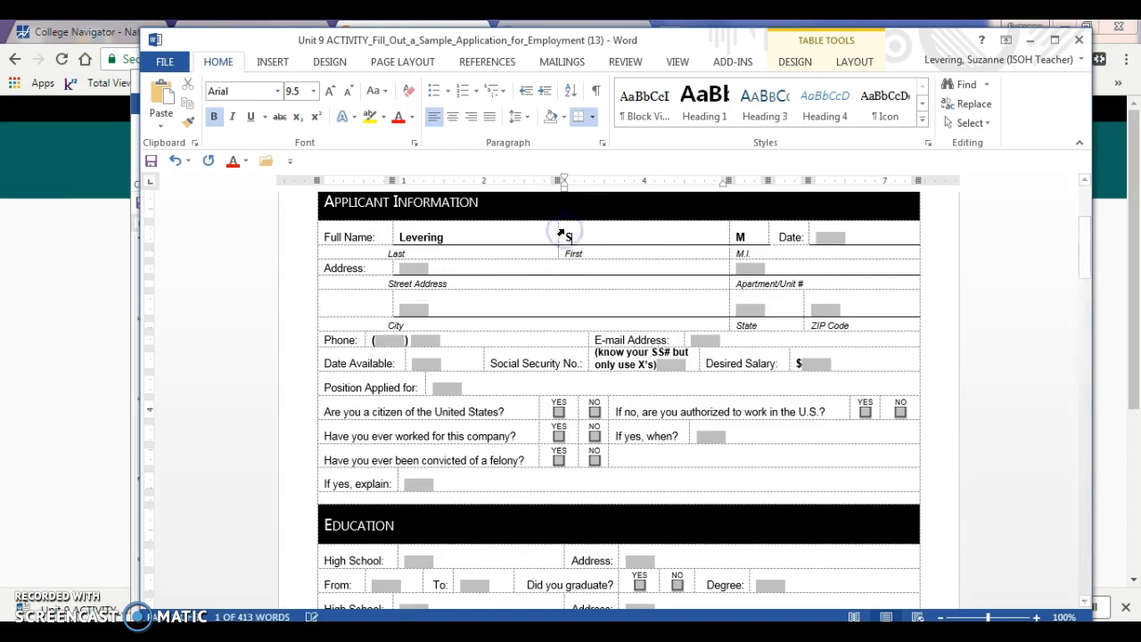
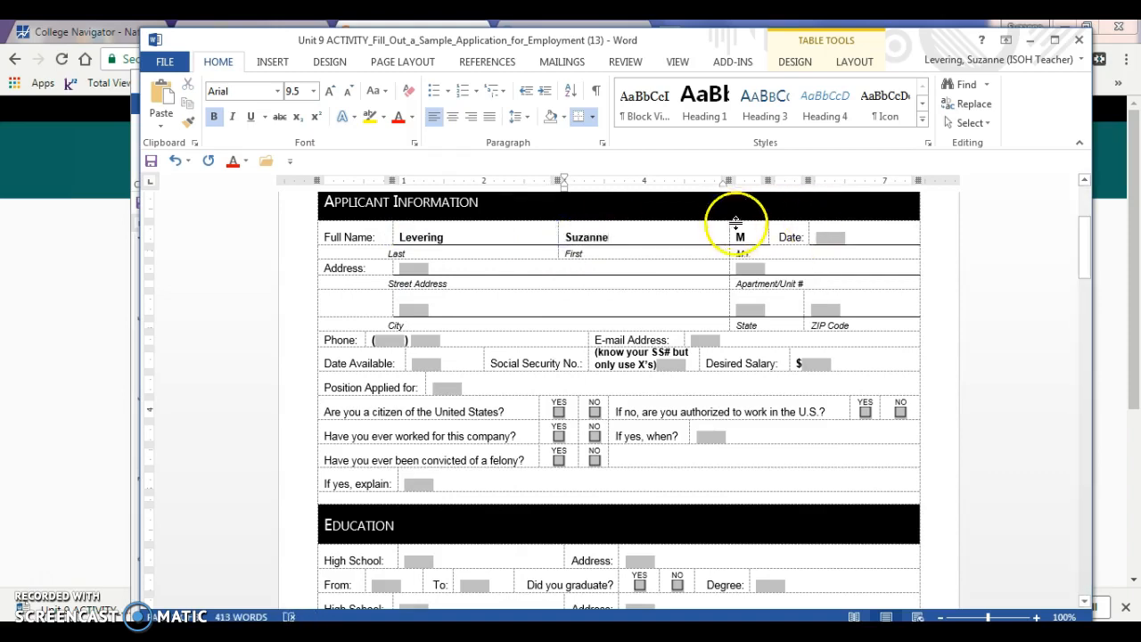
left_click(825, 238)
type("5/3/2018")
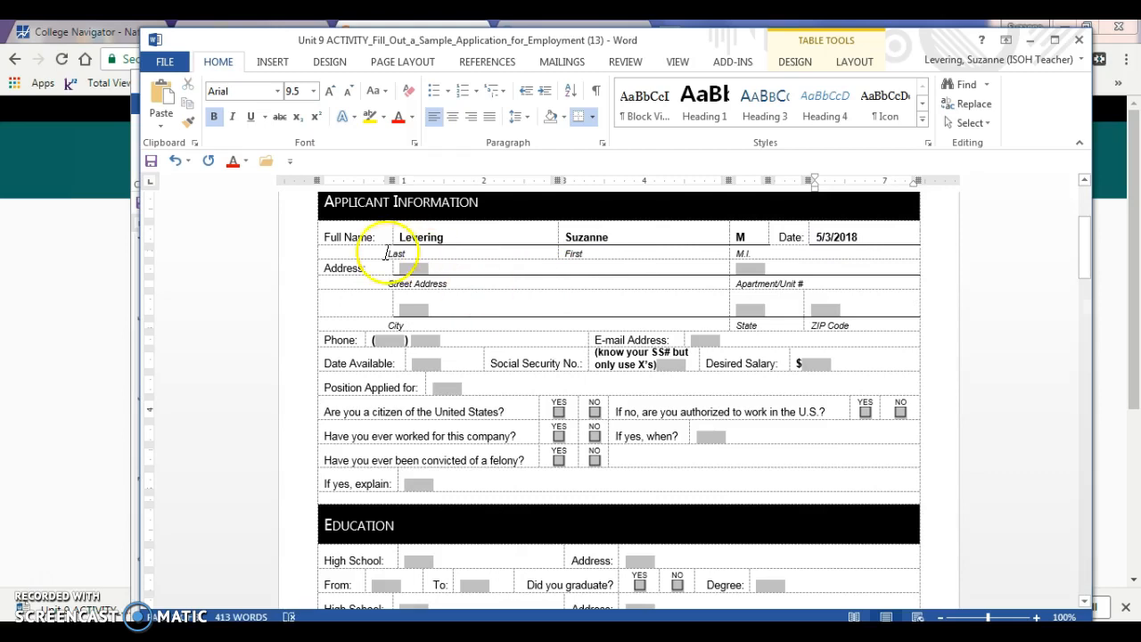
Fill in the home street address, apartment N/A, city, state and ZIP code
left_click(410, 271)
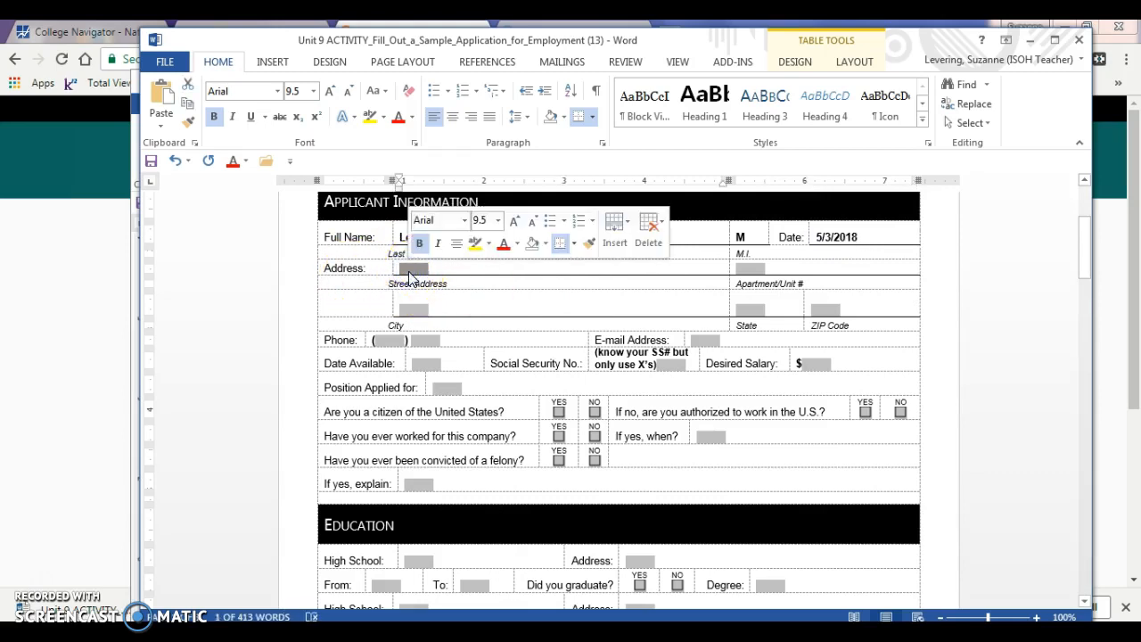
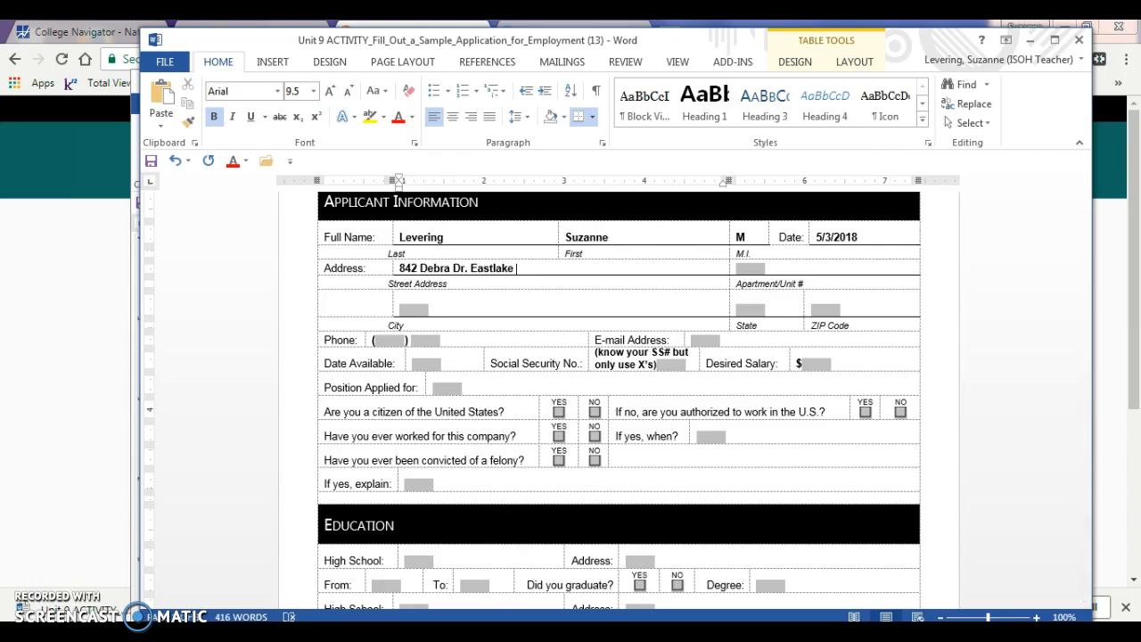
left_click(750, 270)
type("N/")
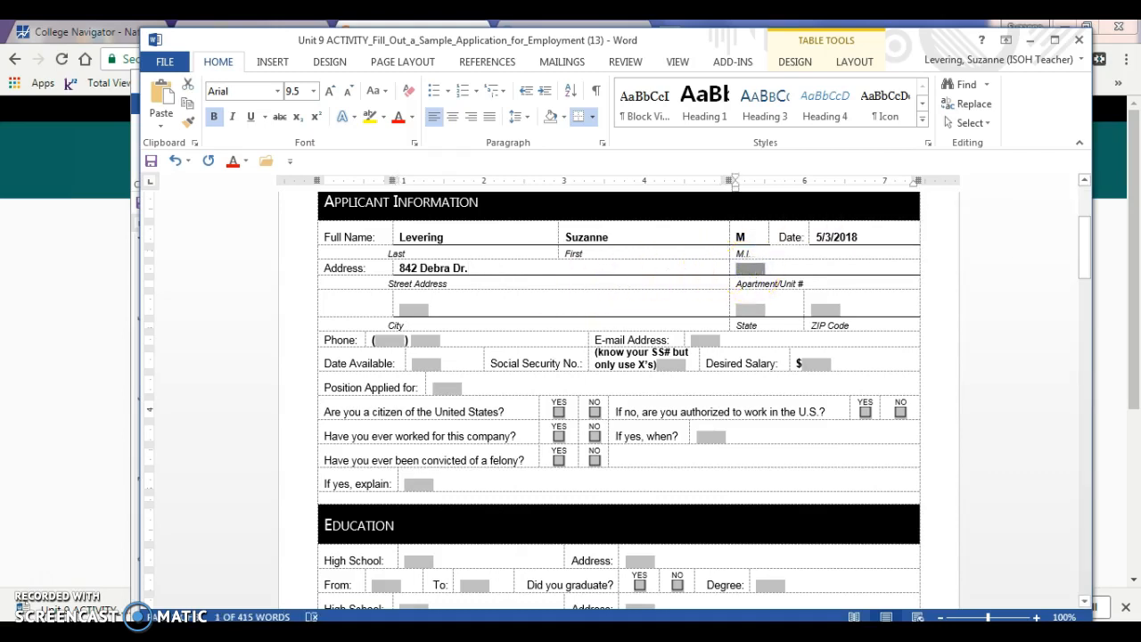
type("A")
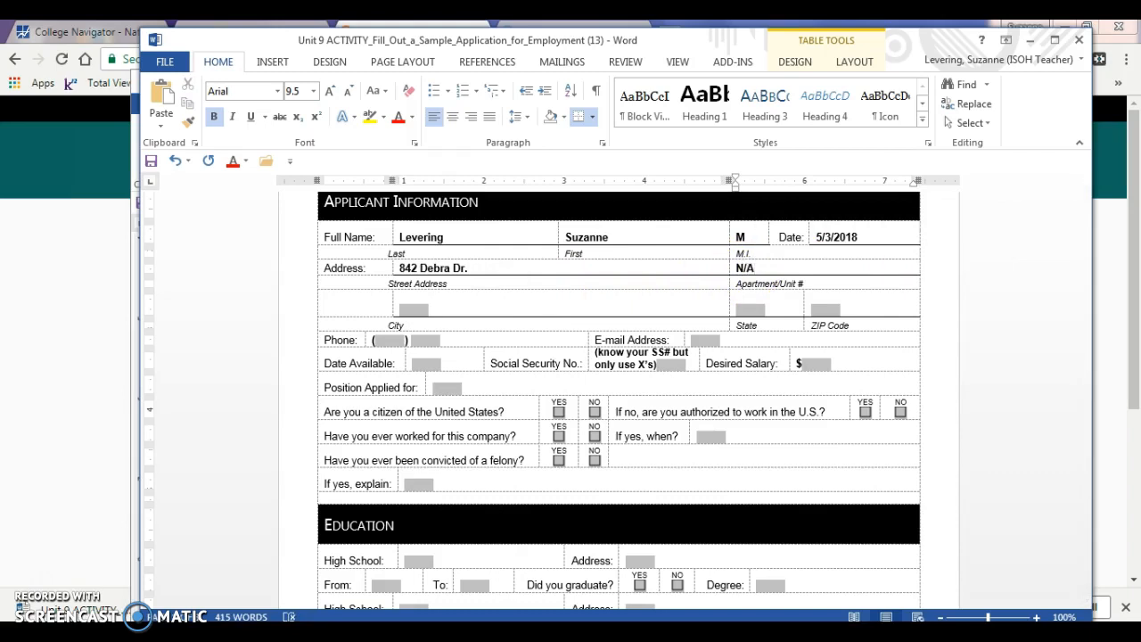
left_click(414, 314)
type("Eastlake")
key("Tab")
type("OH")
key("Tab")
type("43202")
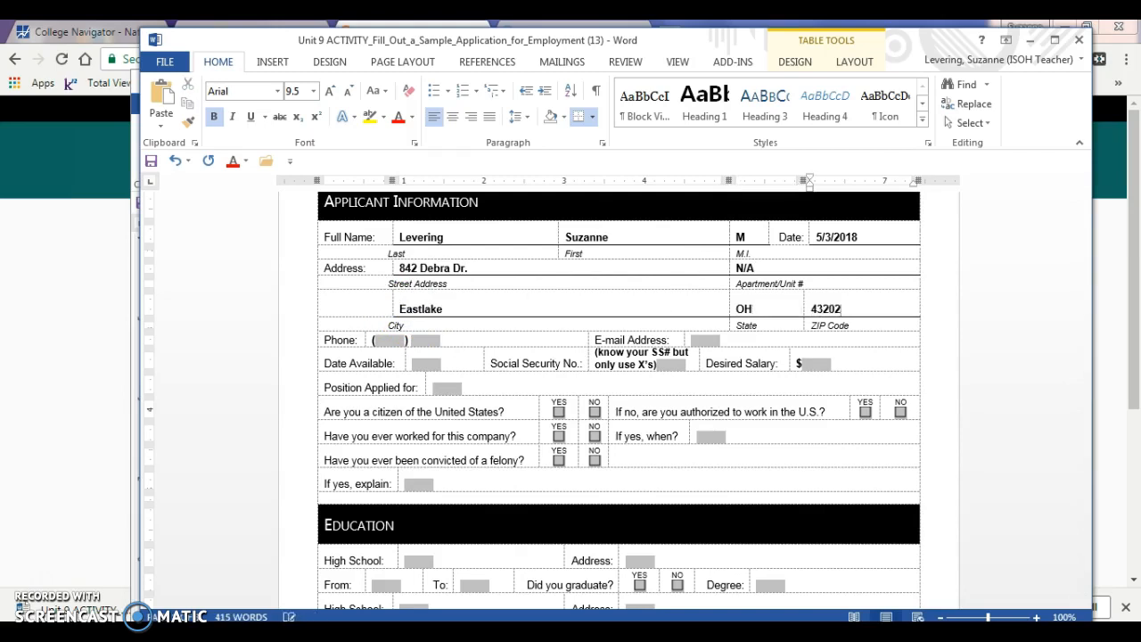
Enter the applicant's phone number in the phone field
left_click(390, 340)
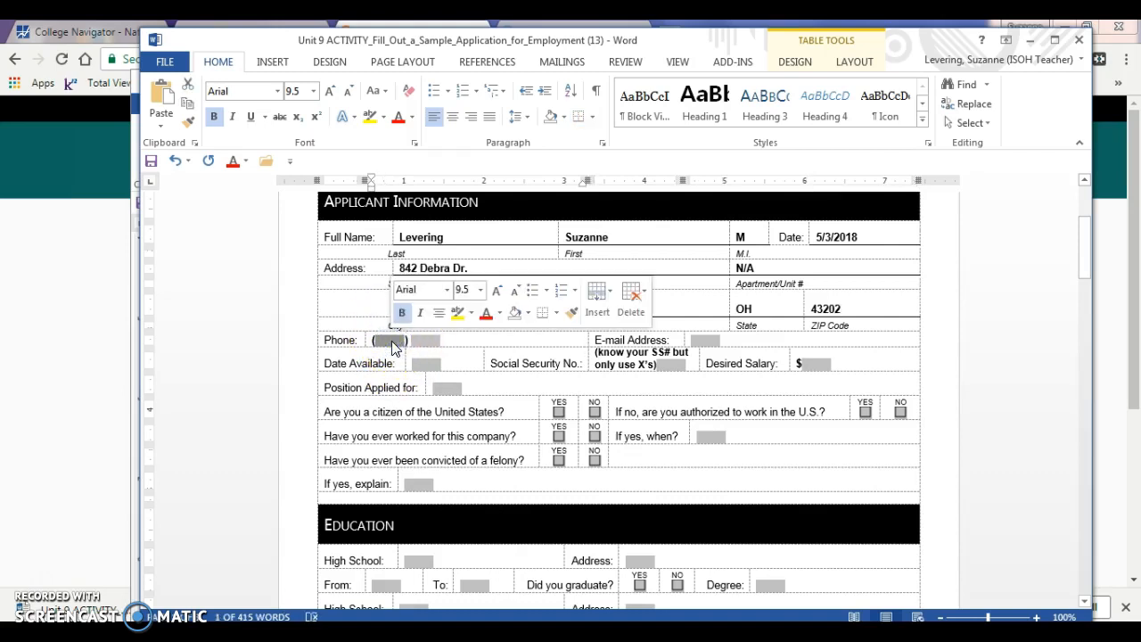
type("614")
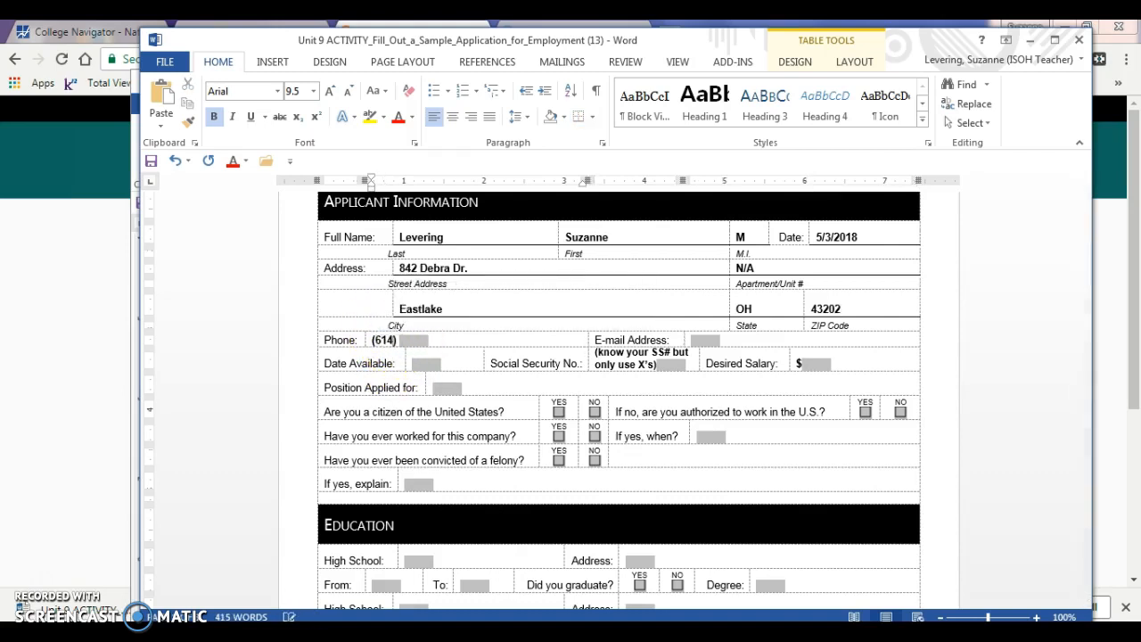
left_click(416, 341)
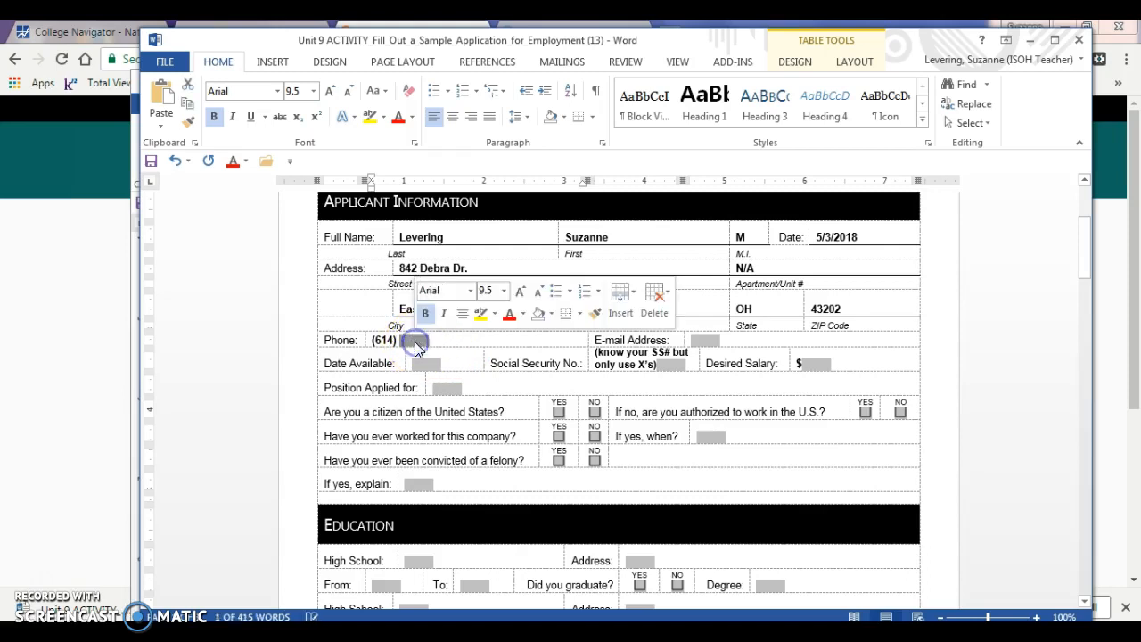
left_click(378, 339)
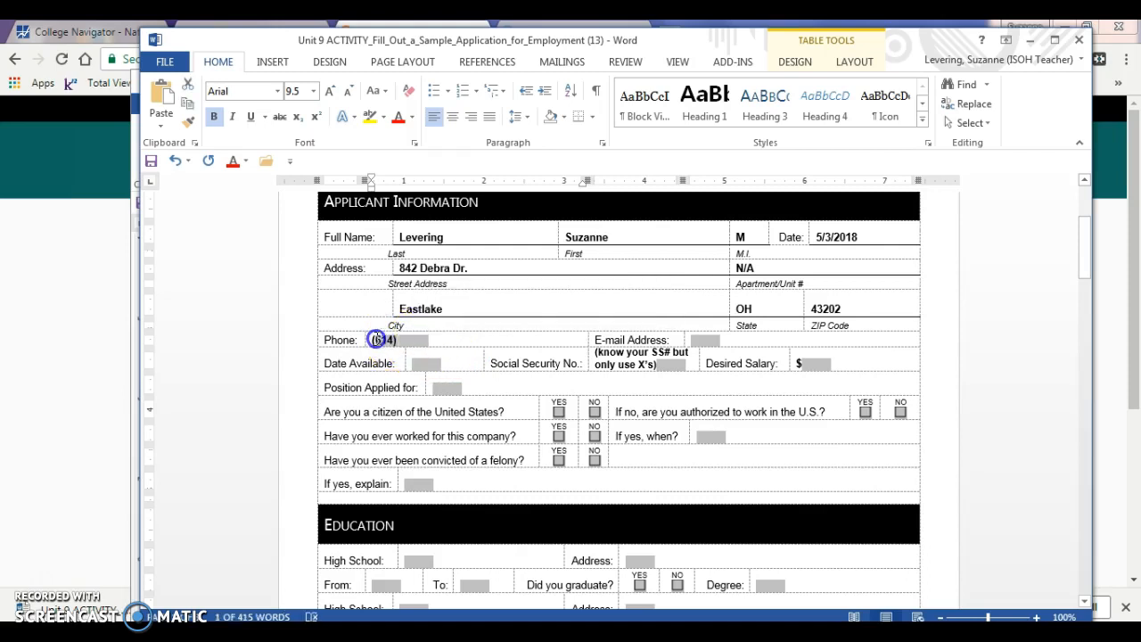
key("Delete")
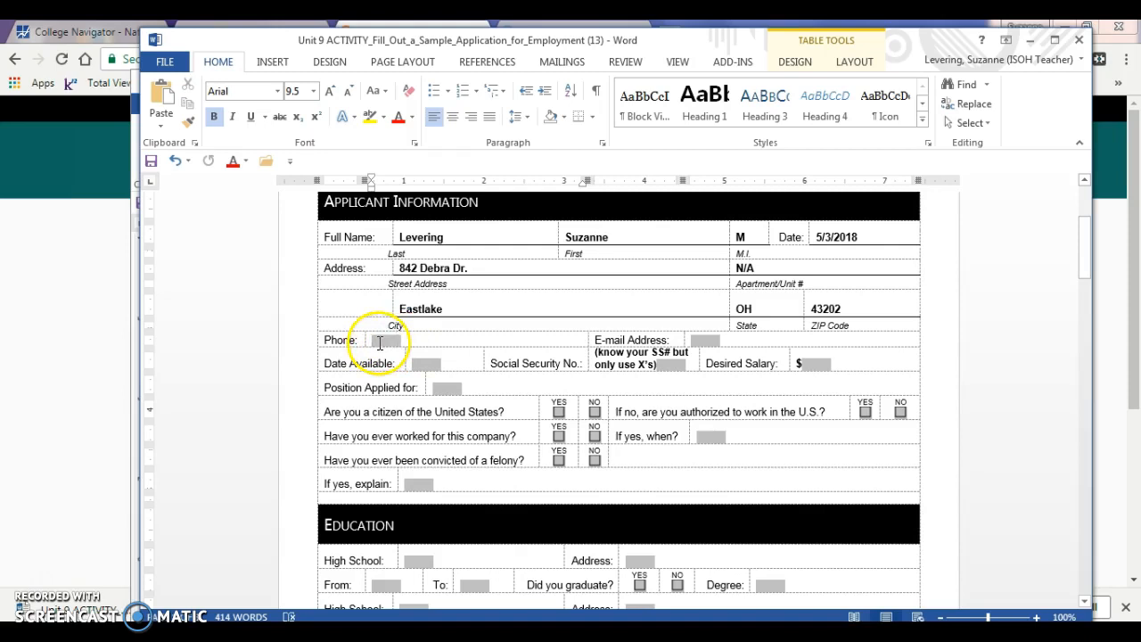
left_click(379, 341)
type("614")
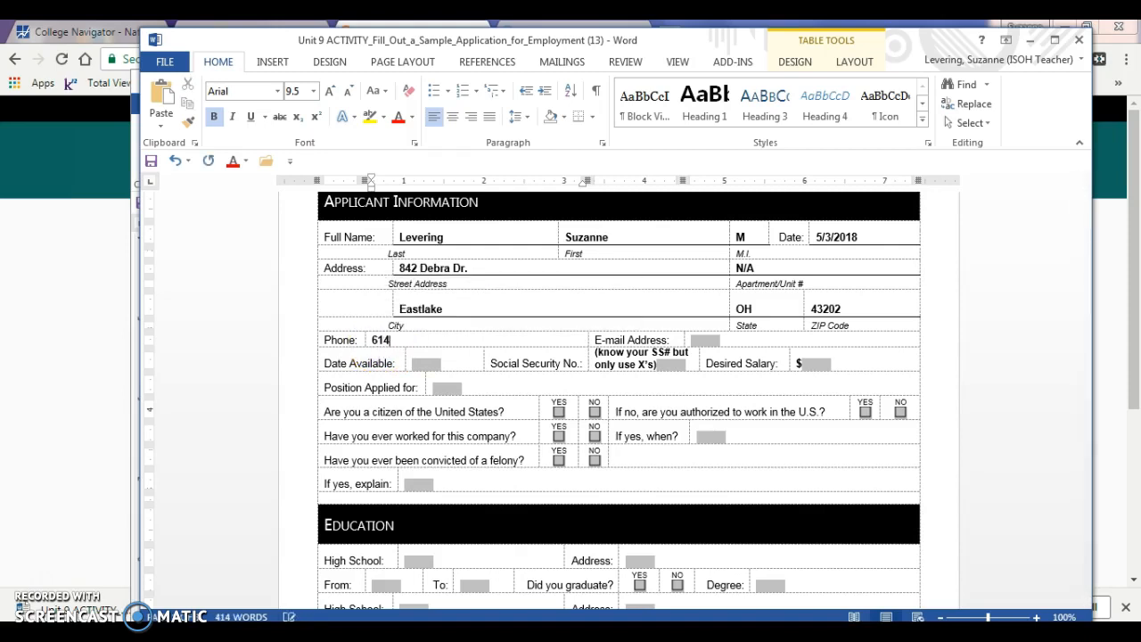
type("-")
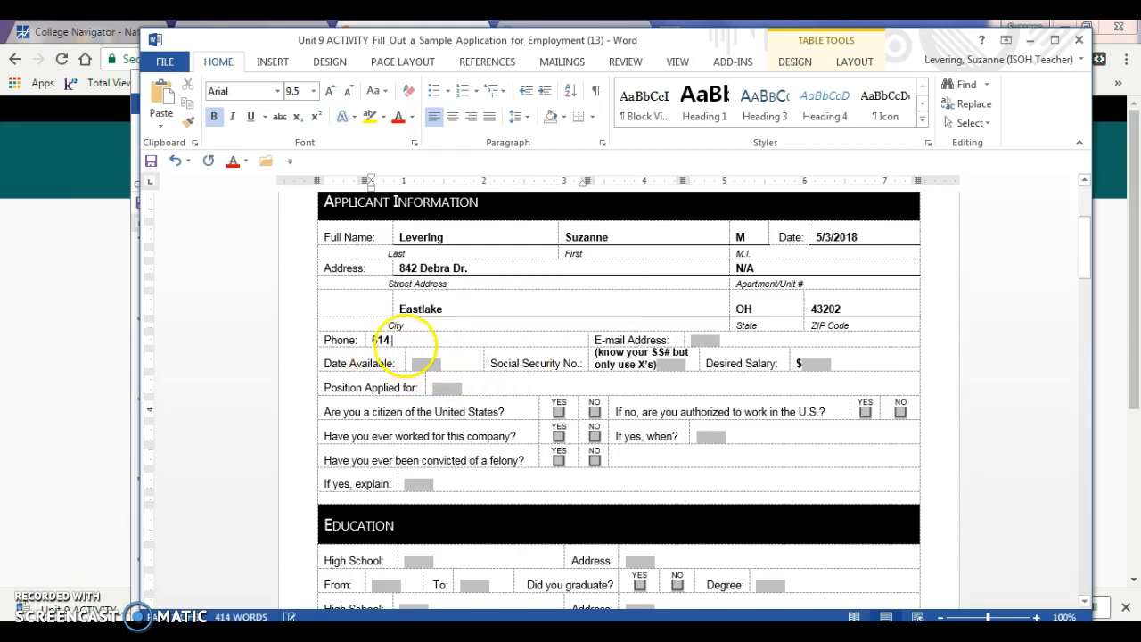
type("555-1212")
Fill in the applicant's e-mail address
left_click(699, 340)
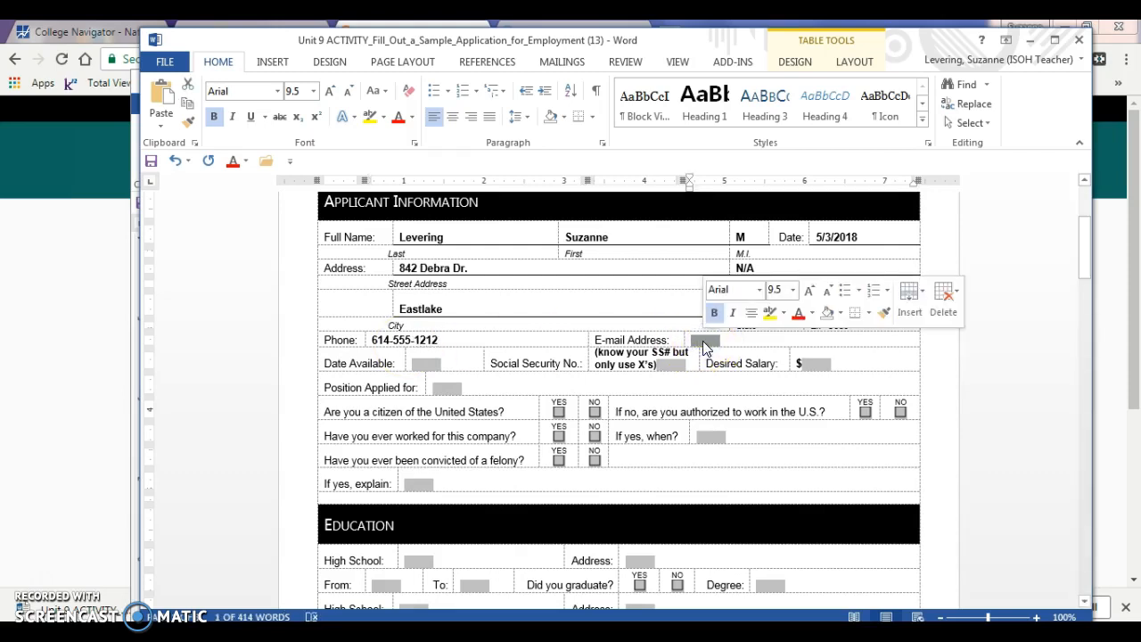
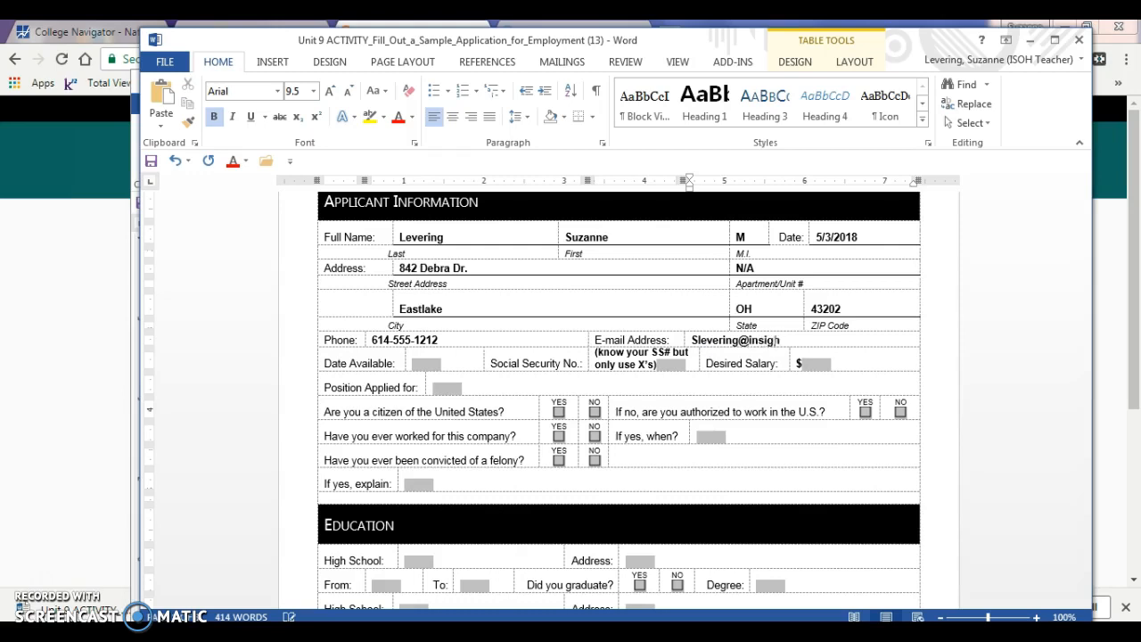
Enter Immediate as Date Available, delete the Social Security note and enter xxx-xx-xxxx
left_click(426, 363)
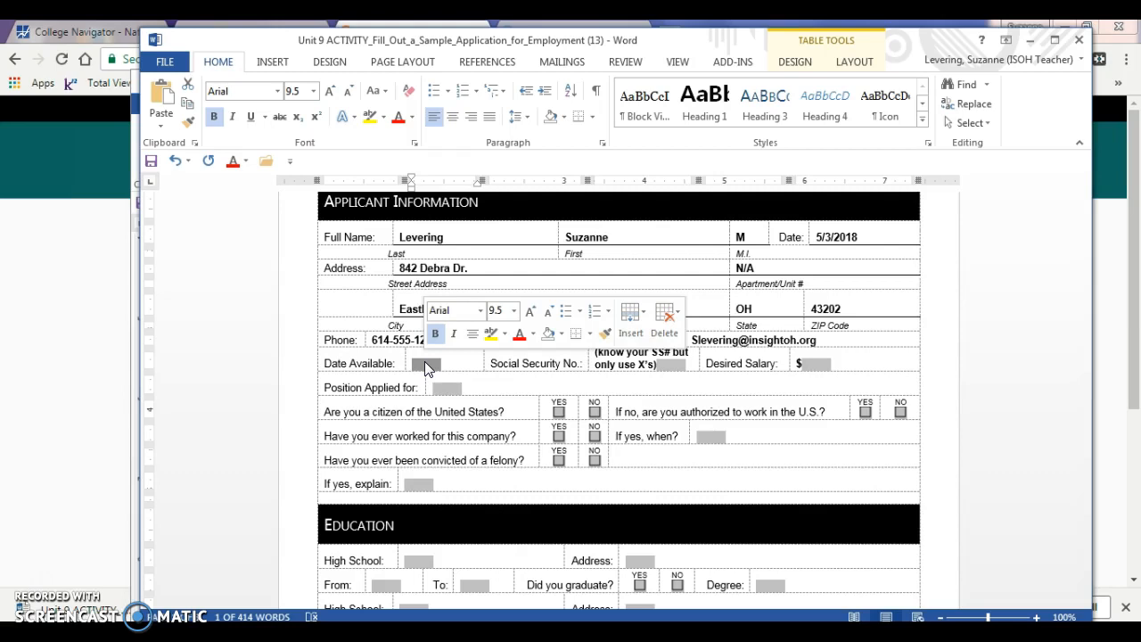
type("Immediate")
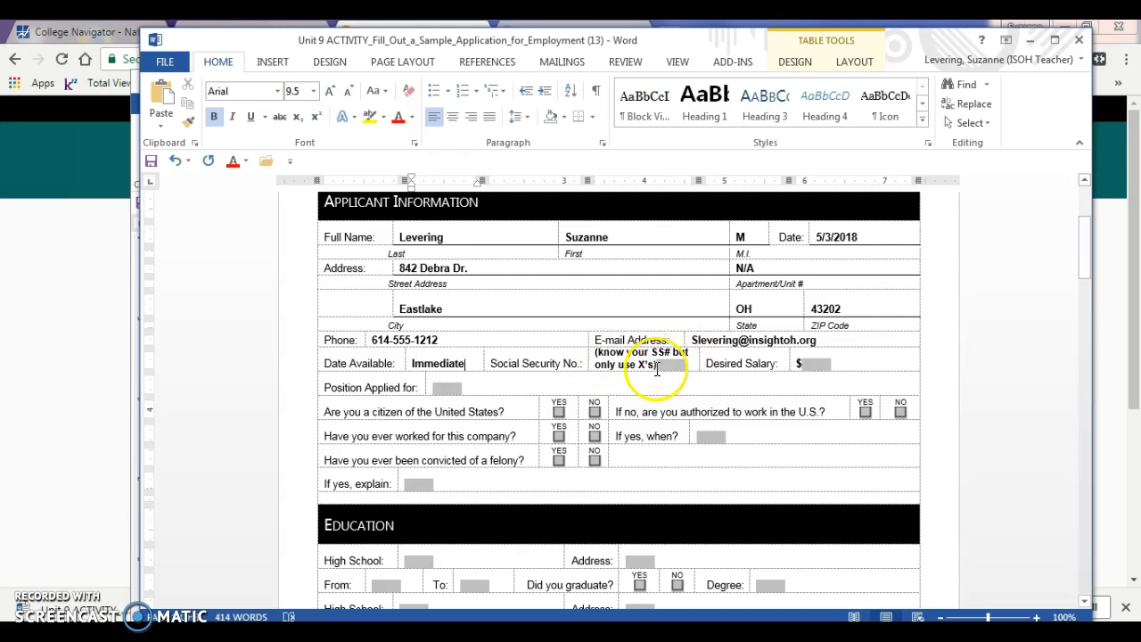
left_click(645, 364)
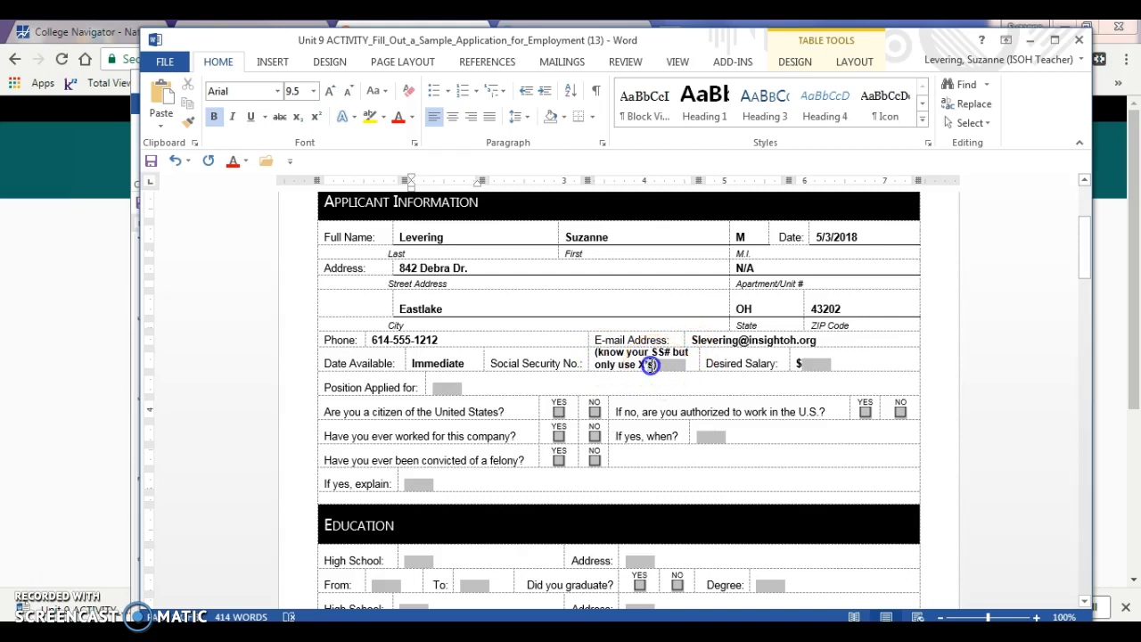
triple_click(593, 352)
key("Delete")
left_click(597, 359)
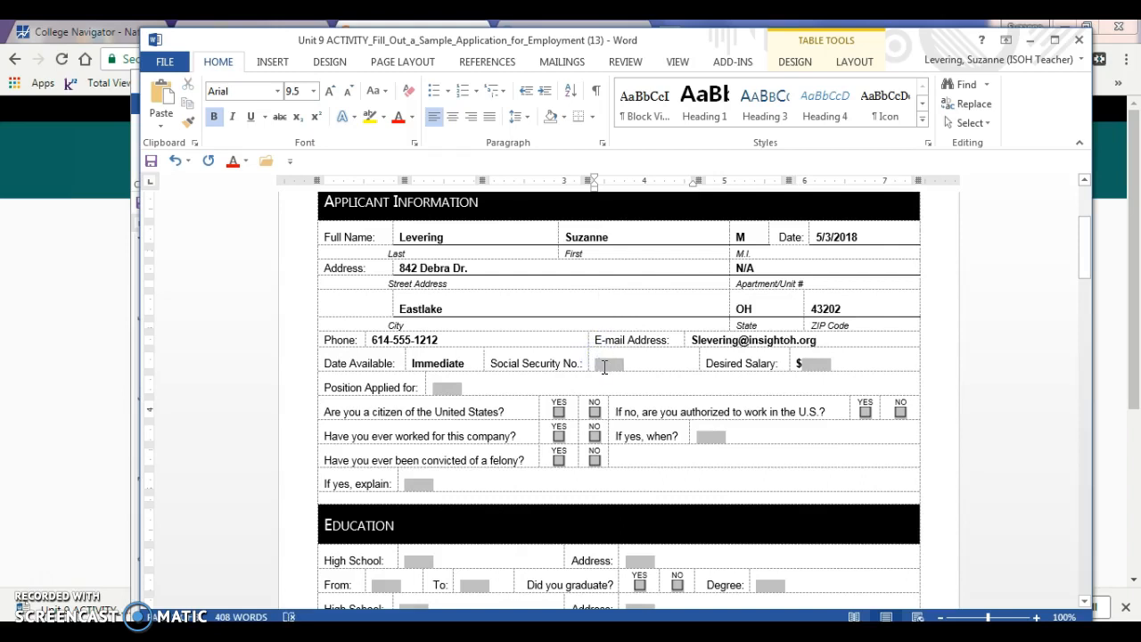
left_click(602, 363)
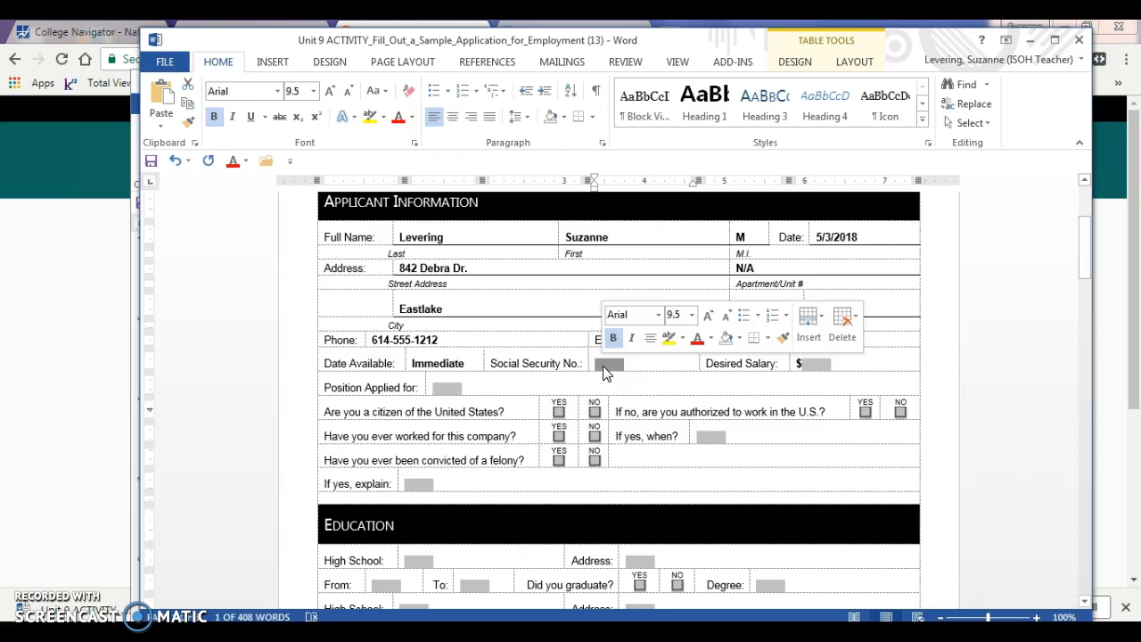
type("xxx-x")
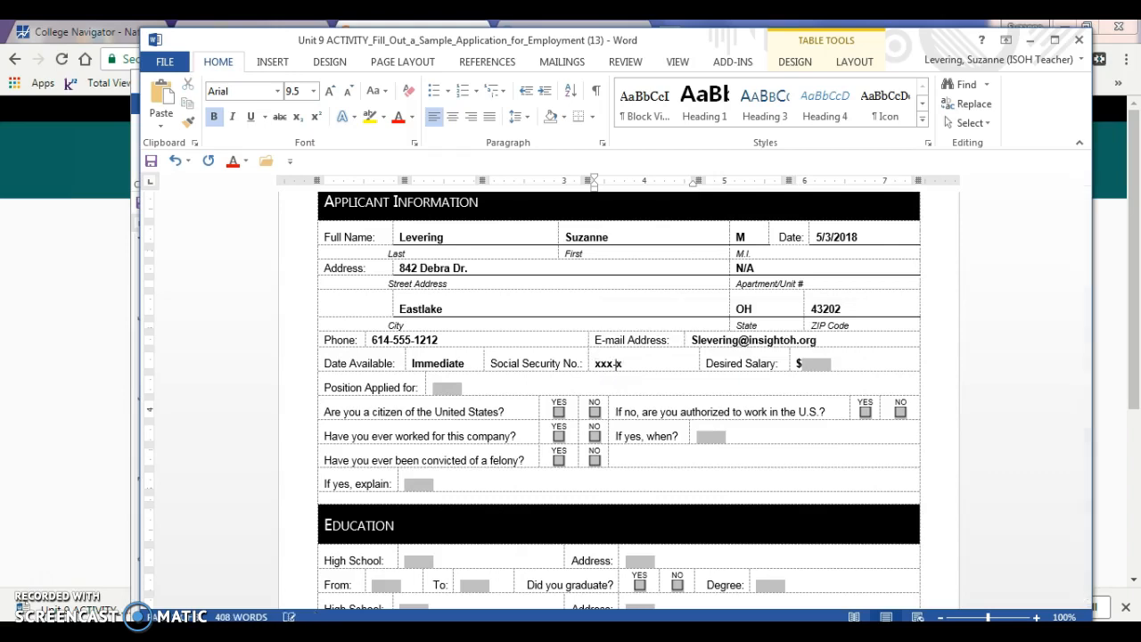
type("x-xxxx")
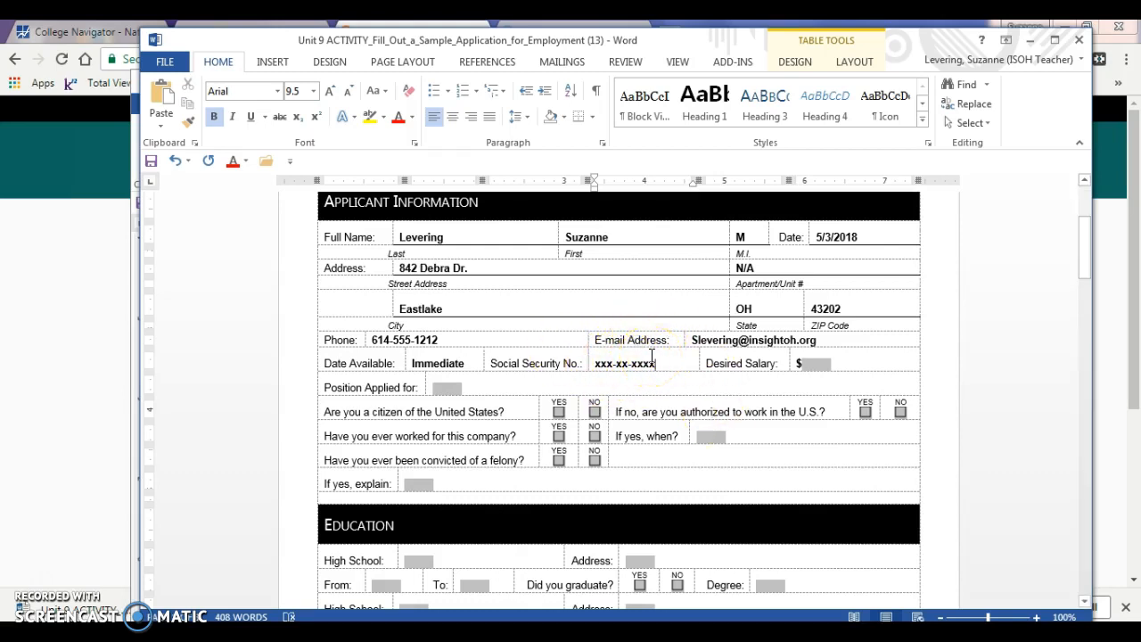
left_click(603, 364)
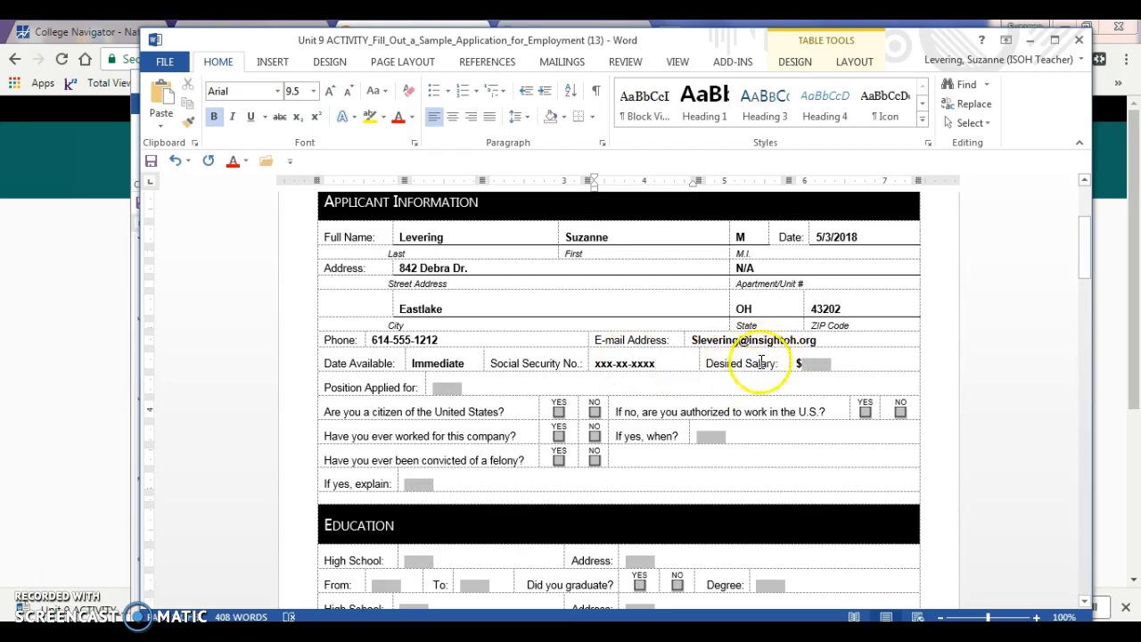
left_click(818, 363)
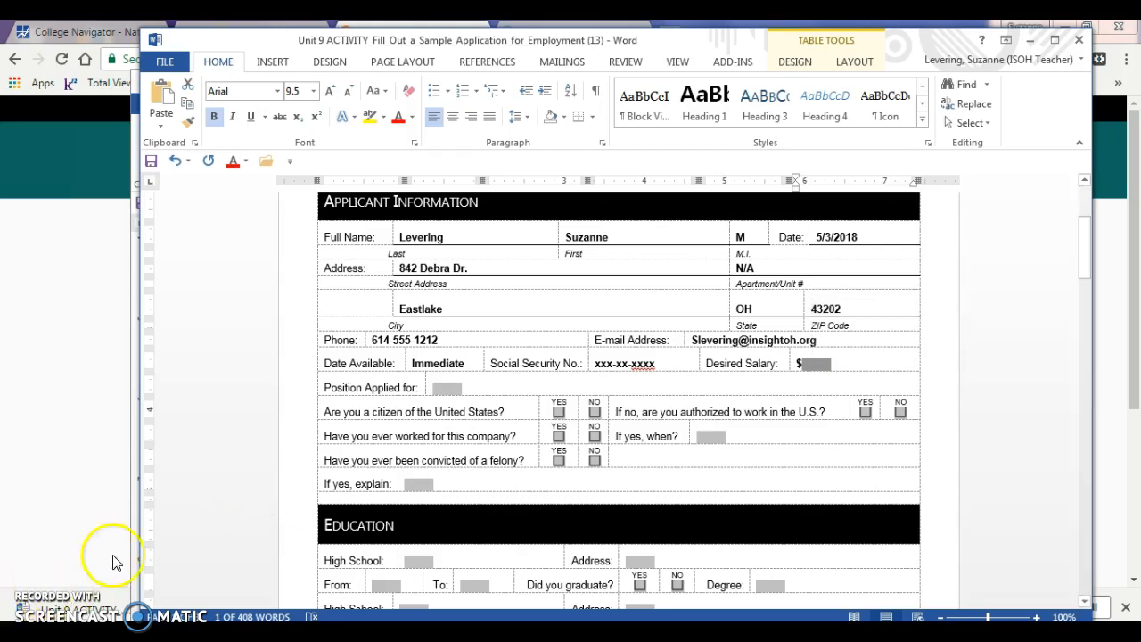
Set Desired Salary to Negotiable
left_click(810, 363)
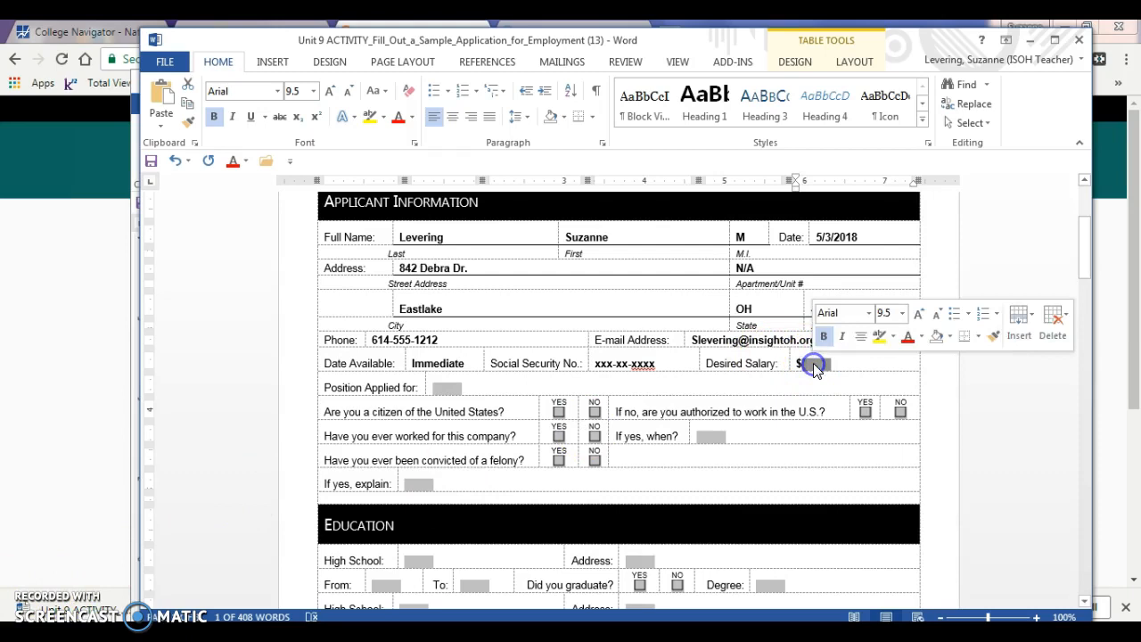
type("Neg")
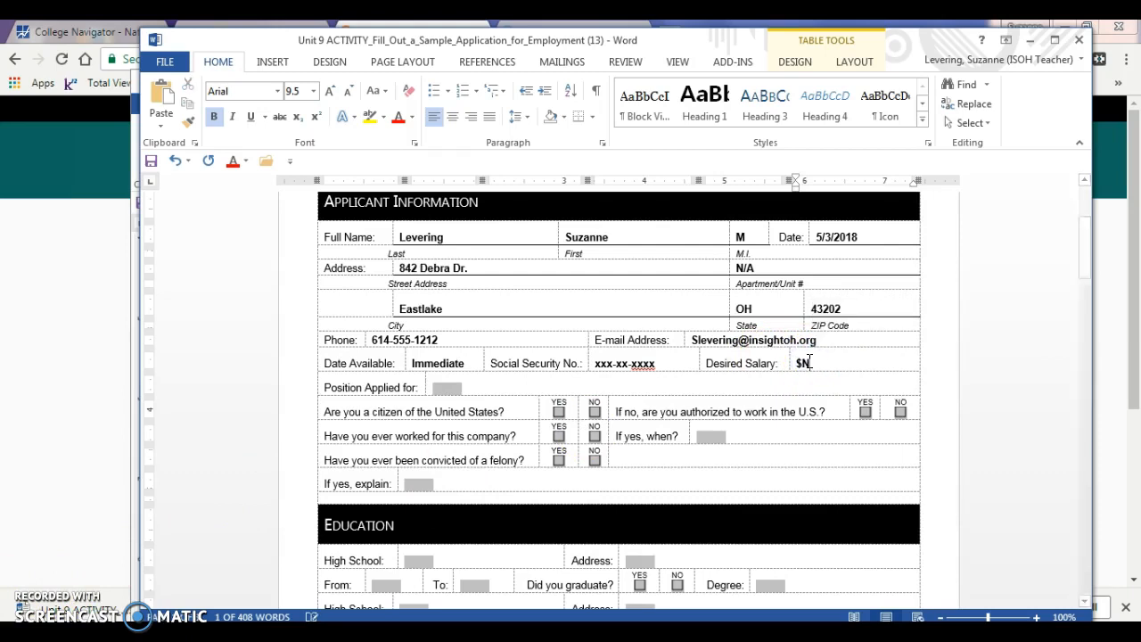
key("BackSpace")
key("BackSpace")
key("BackSpace")
key("BackSpace")
type("Negotiable")
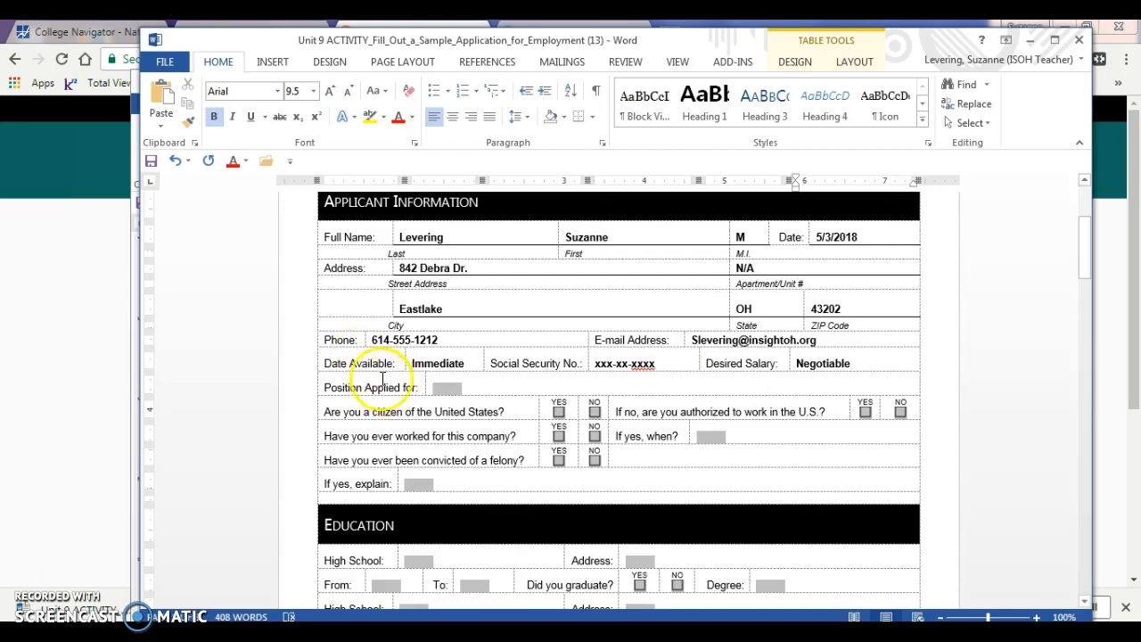
Enter High School Business Teacher as the Position Applied for
left_click(445, 389)
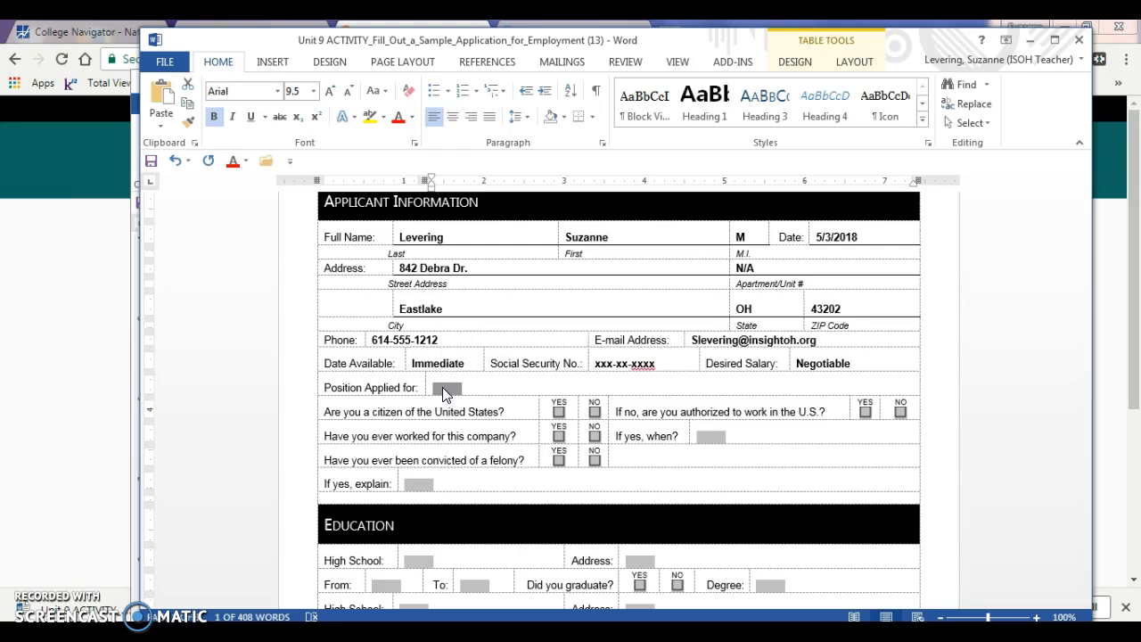
type("High School T")
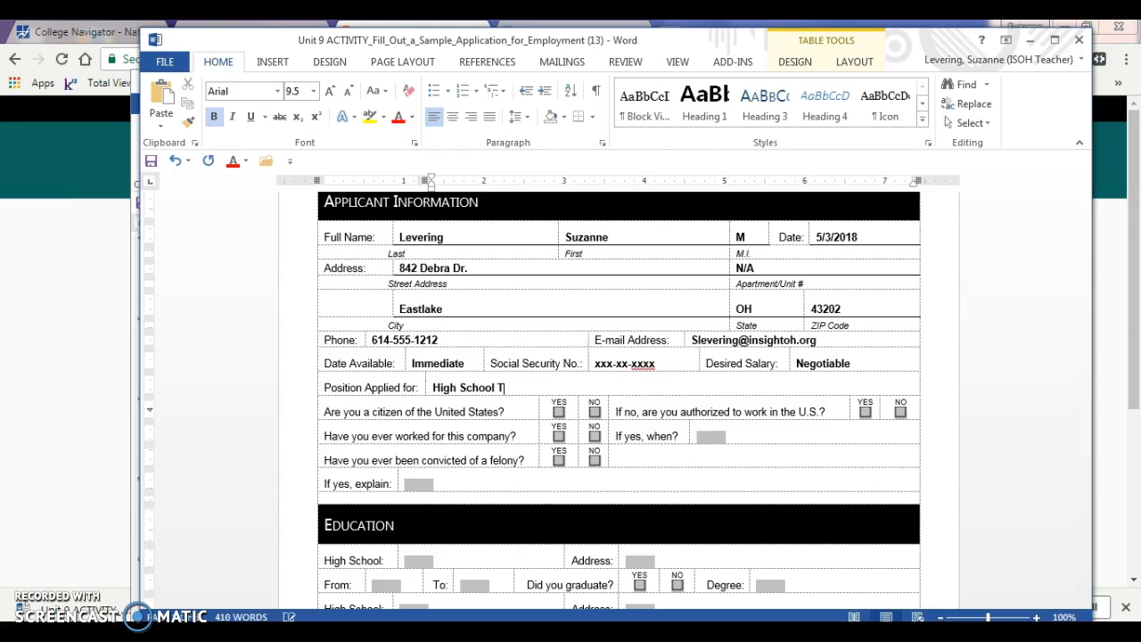
key("BackSpace")
type("Business Teacher")
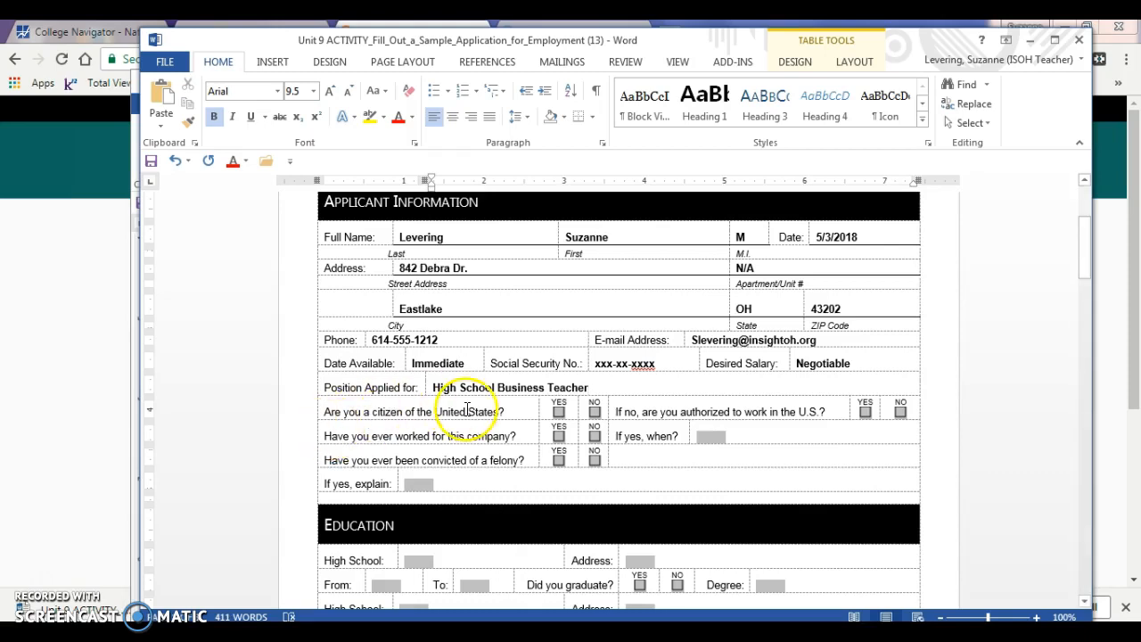
Mark YES for U.S. citizen and for authorized to work
left_click(558, 411)
type("x")
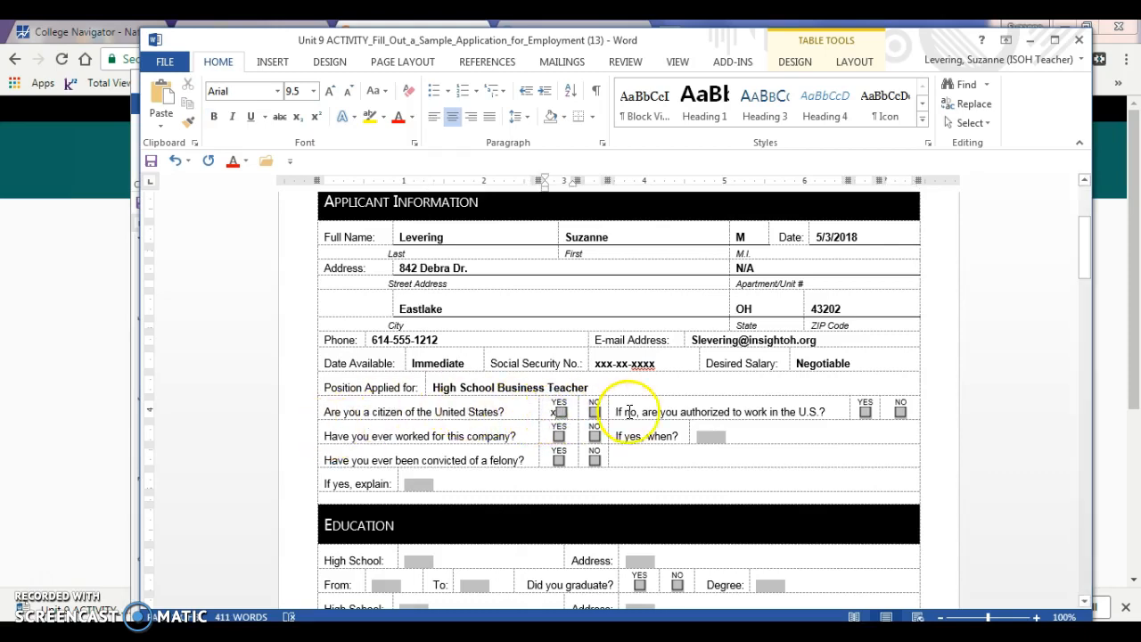
left_click(861, 411)
type("x")
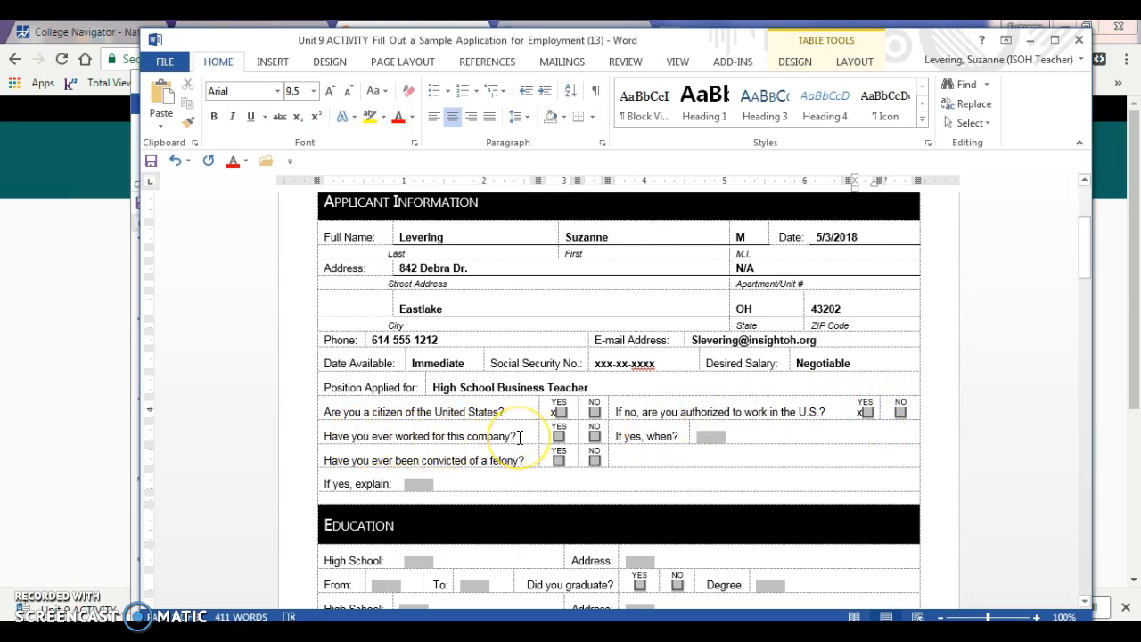
Mark NO for prior employment and felony, entering N/A in both follow-up fields
left_click(594, 435)
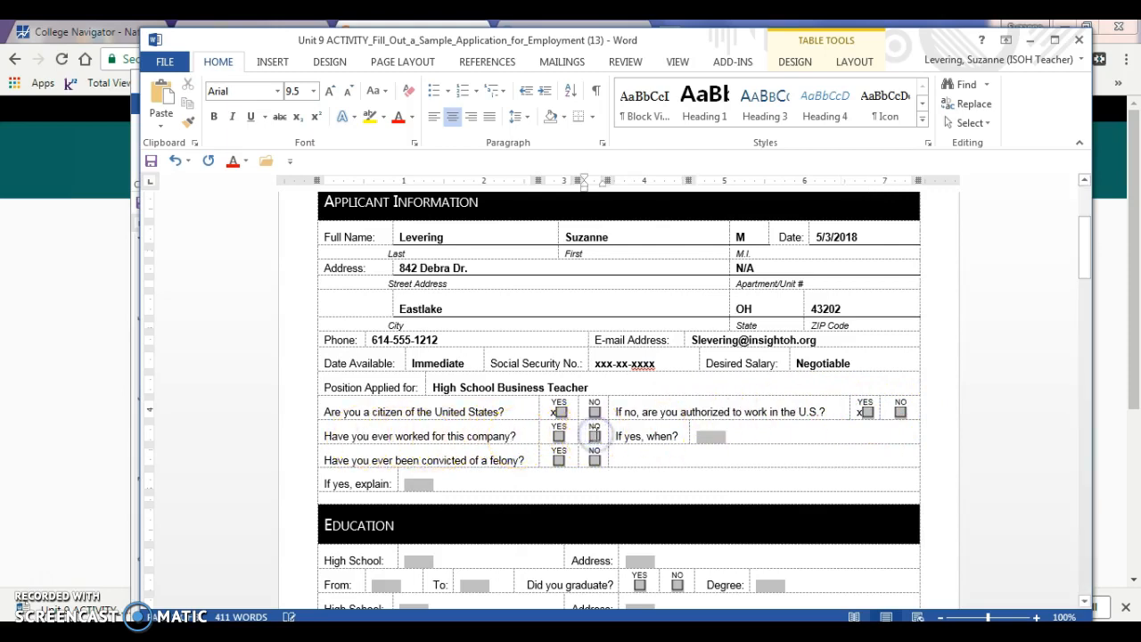
type("x")
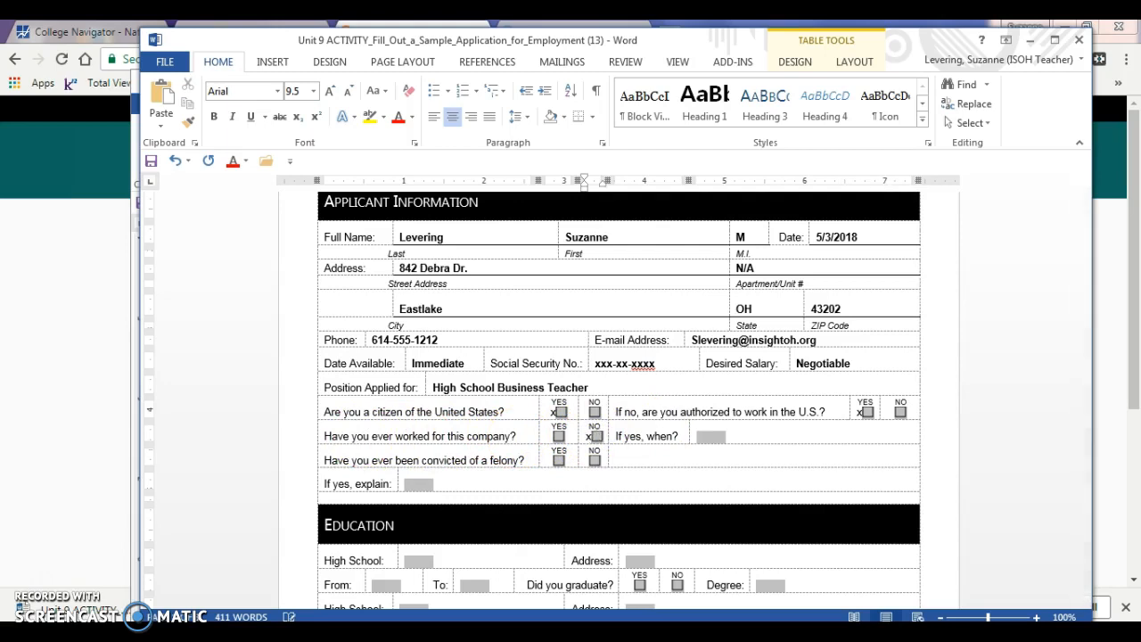
left_click(706, 435)
type("N/A")
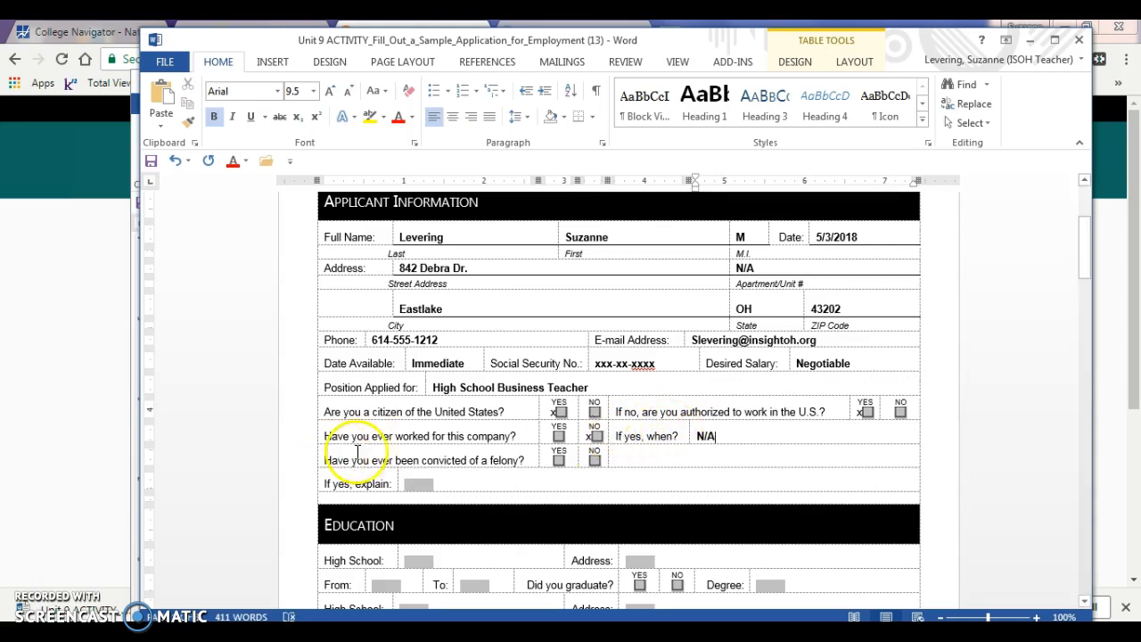
left_click(593, 459)
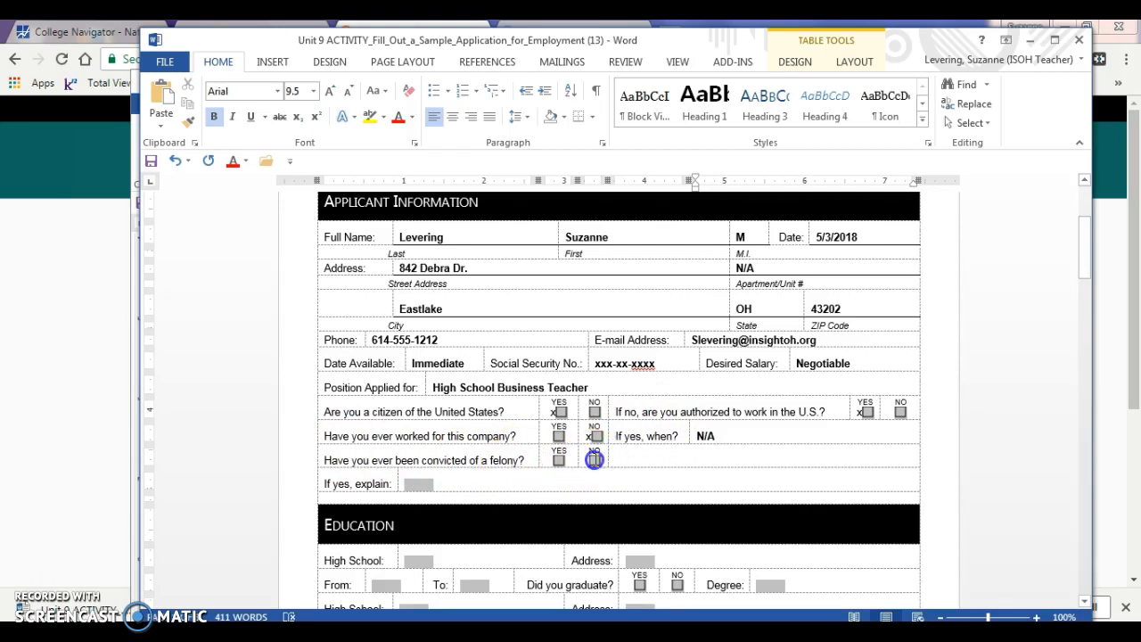
type("x")
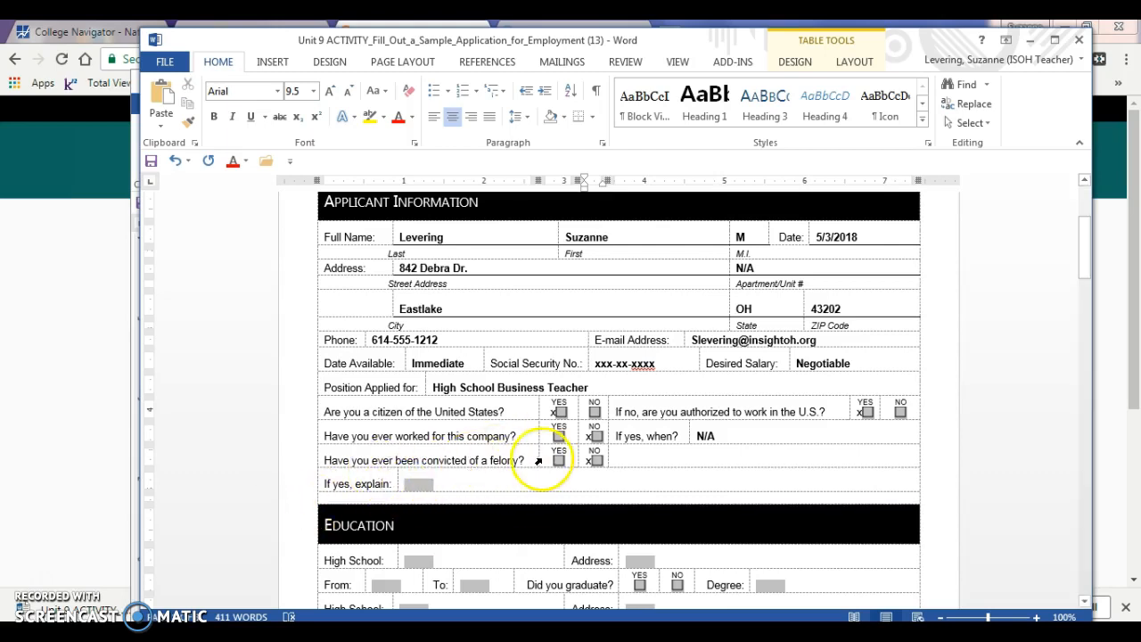
left_click(416, 483)
type("N/A")
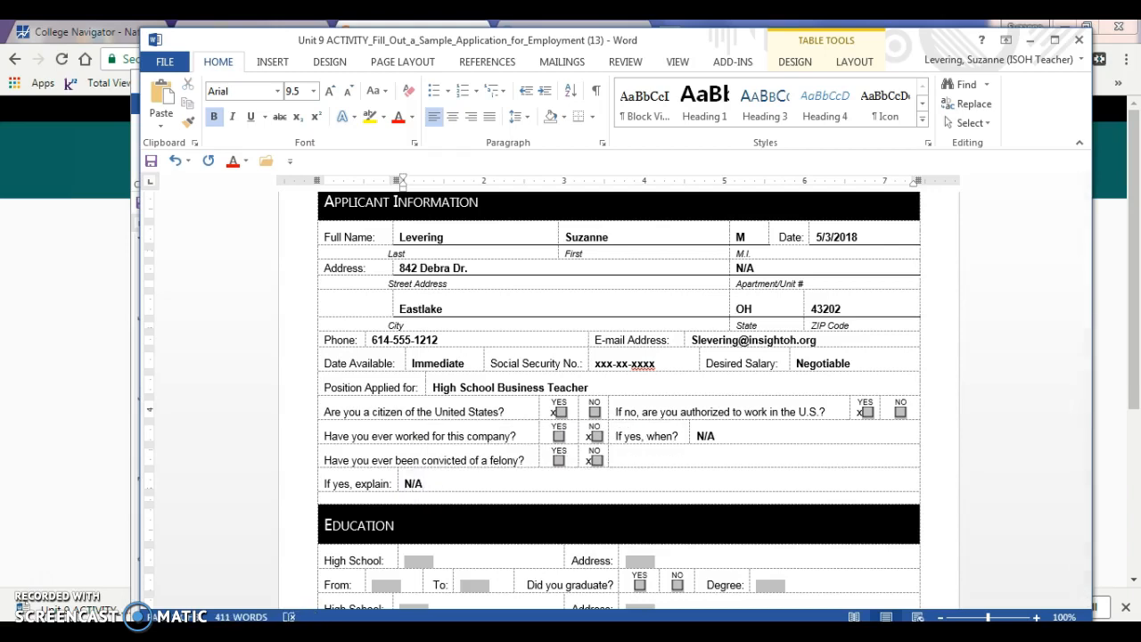
left_click_drag(1084, 244, 1085, 287)
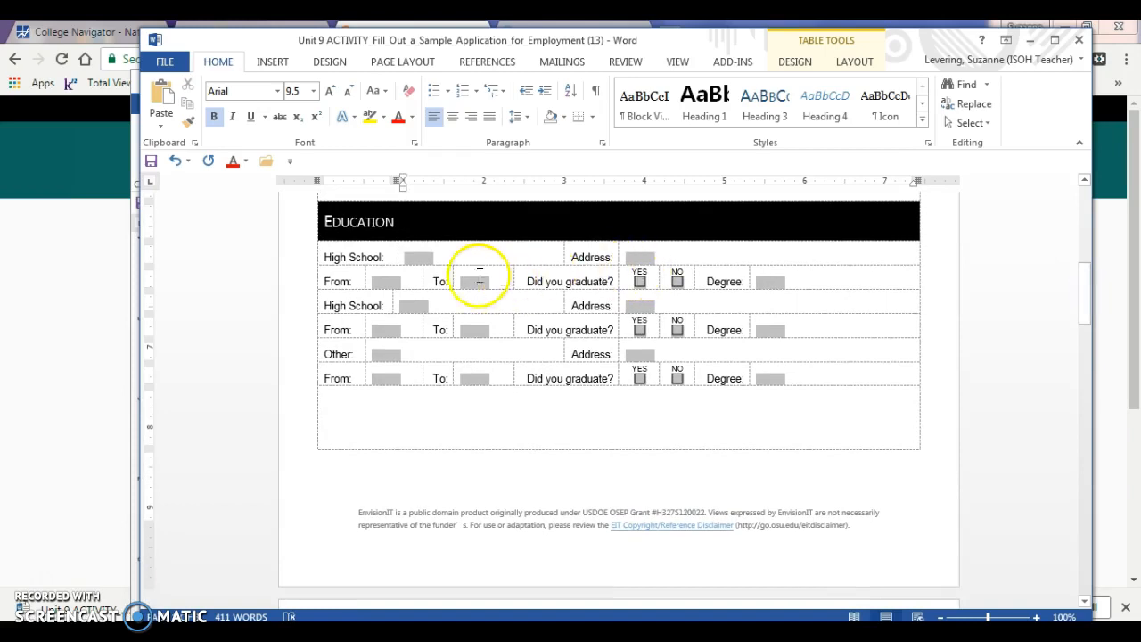
Enter Insight School of Ohio as the first high school name
left_click(420, 260)
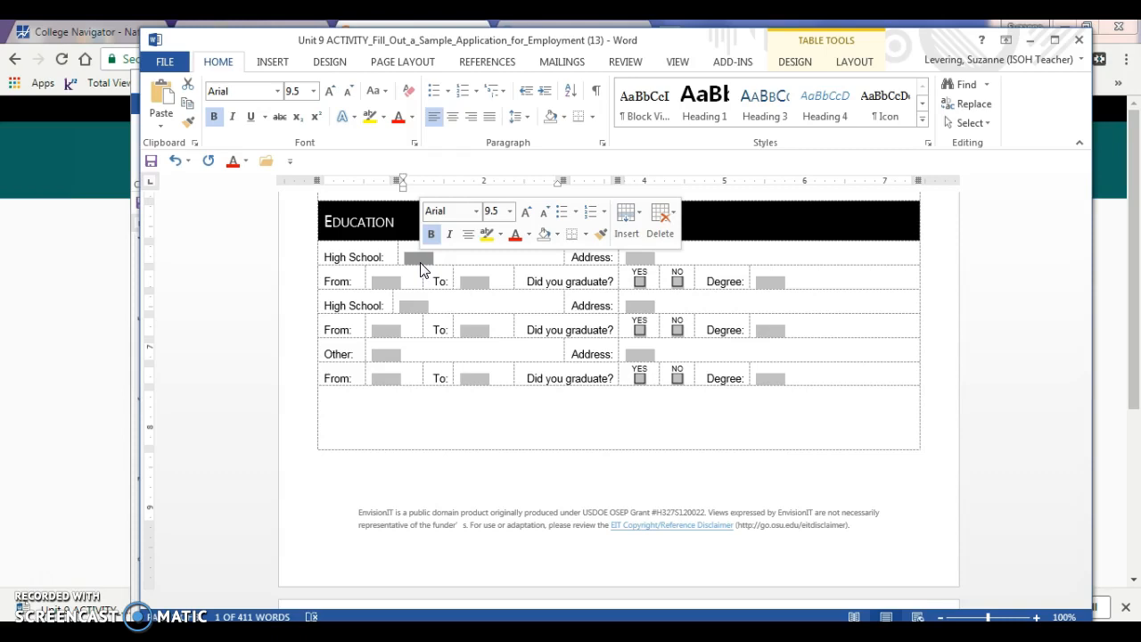
left_click(417, 262)
type("Insight School o f")
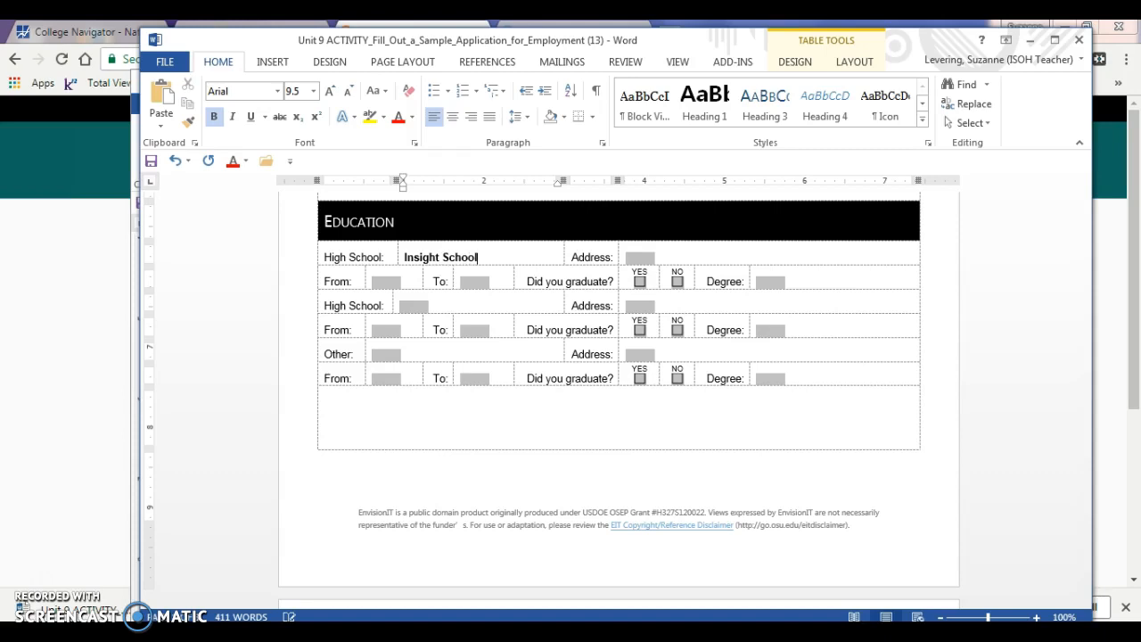
key("BackSpace")
key("BackSpace")
type("f Ohio")
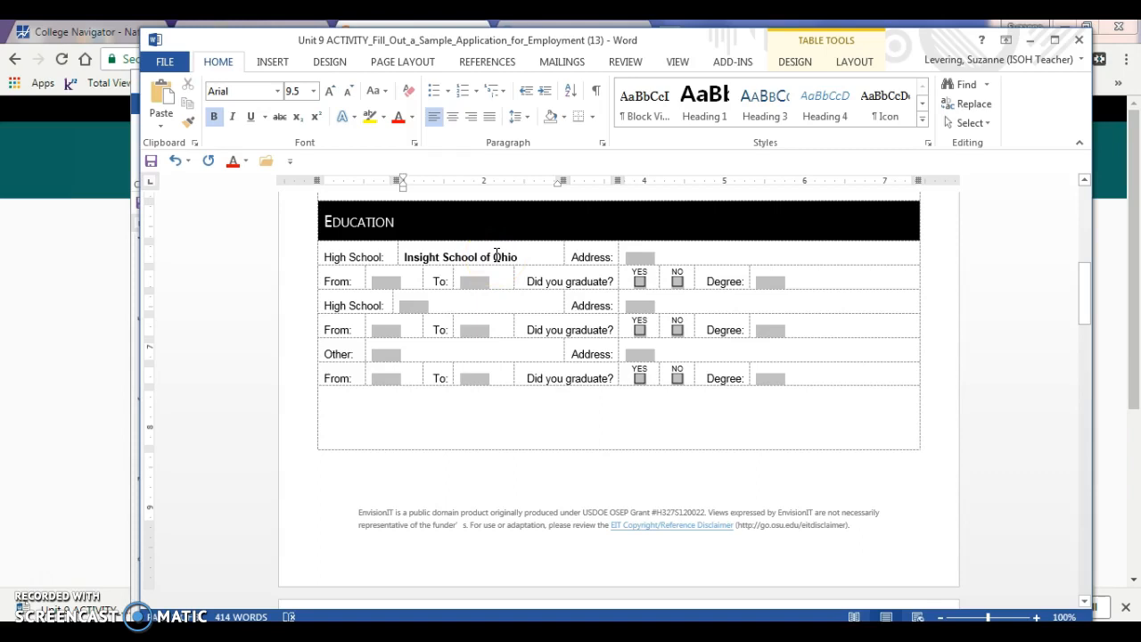
Fill in the school's street address in Columbus, OH
left_click(641, 259)
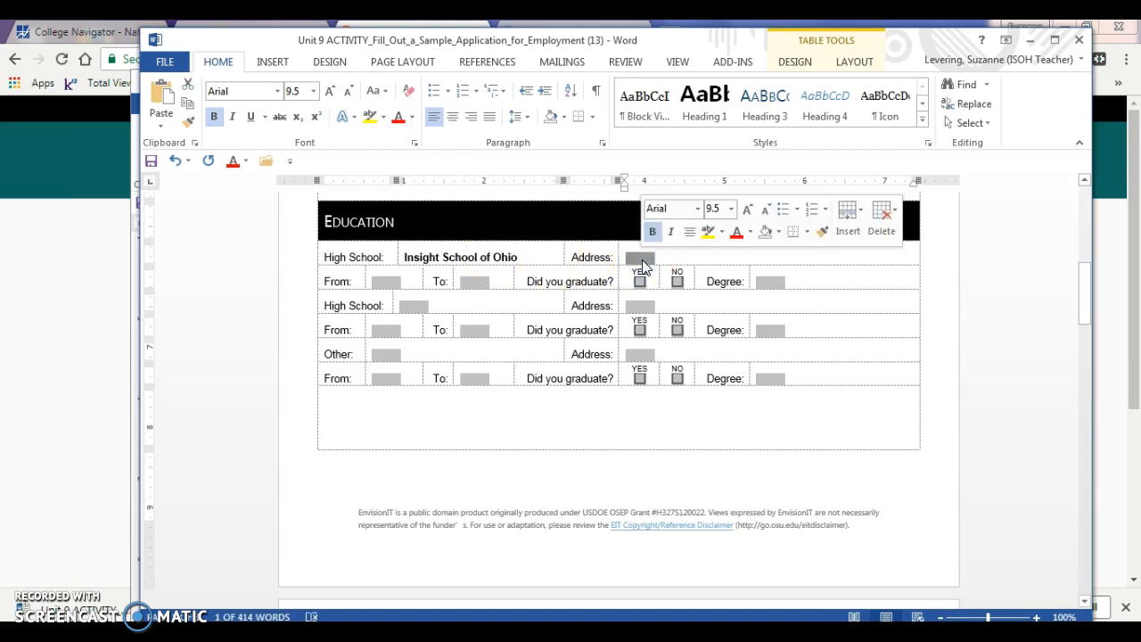
type("300 ")
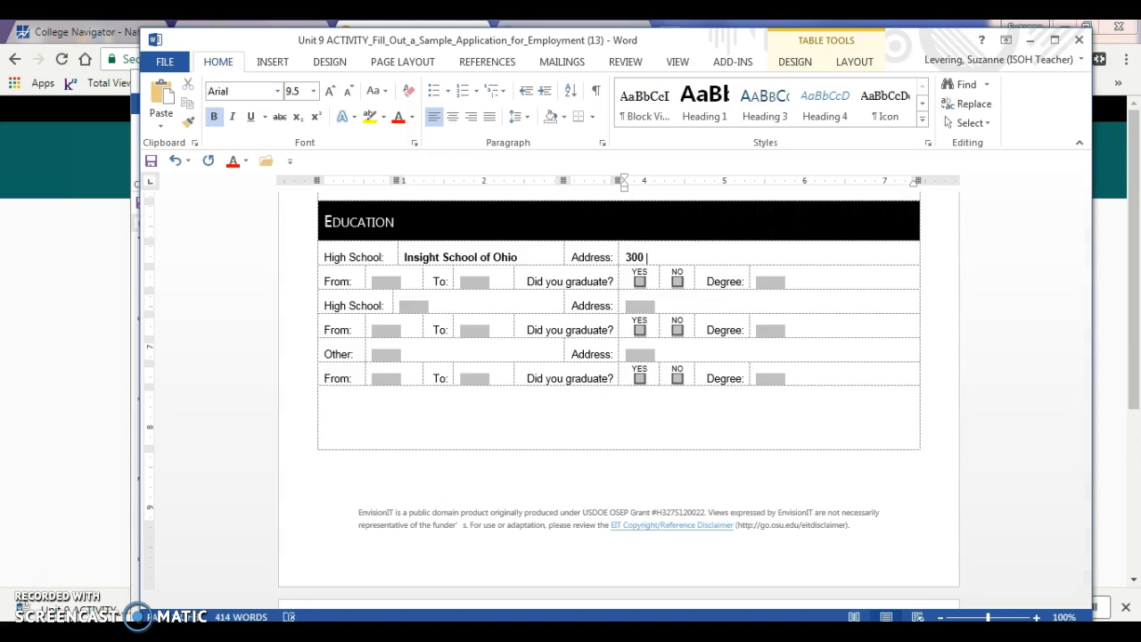
type("Airport Dr. Columbus OH")
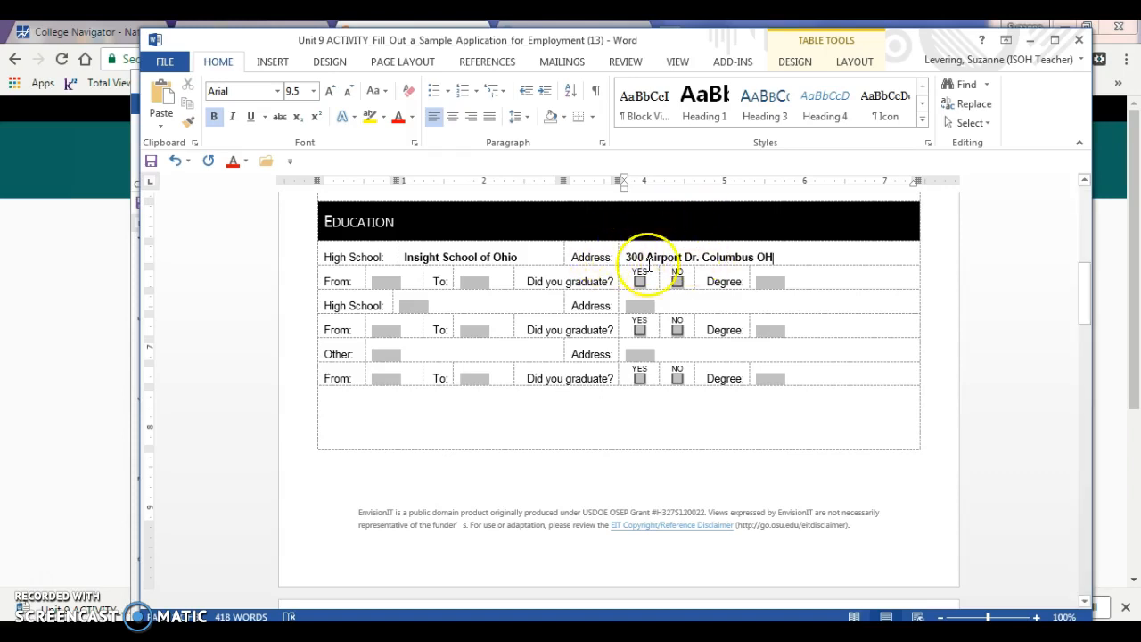
left_click(382, 284)
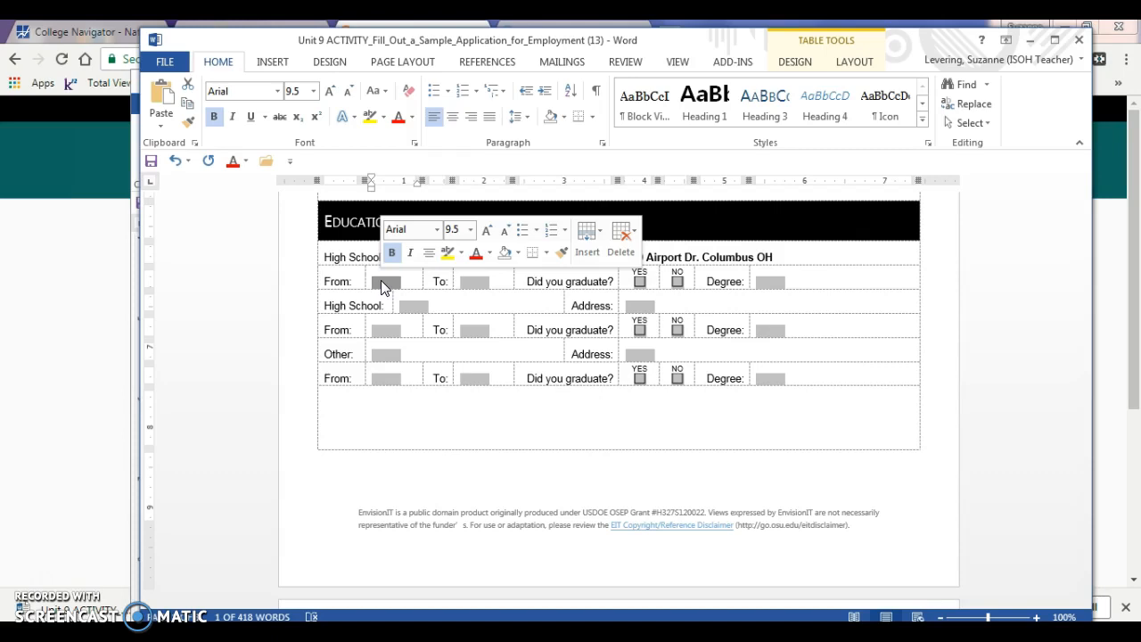
Set the first high school's dates from 7/2015 to Present
type("7/")
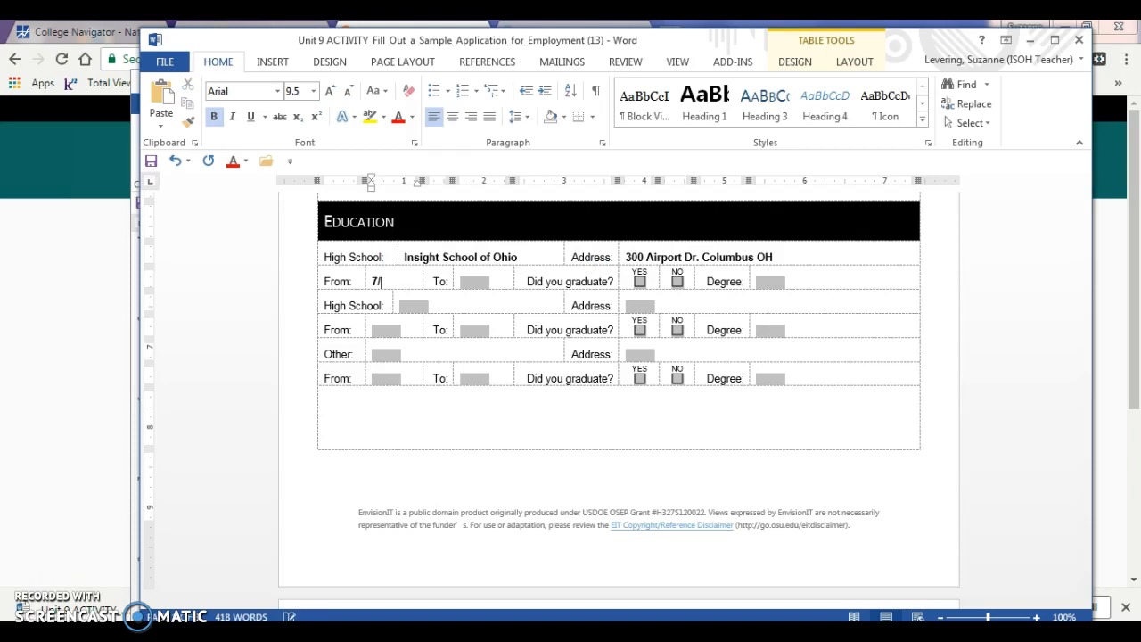
type("2015")
left_click(472, 280)
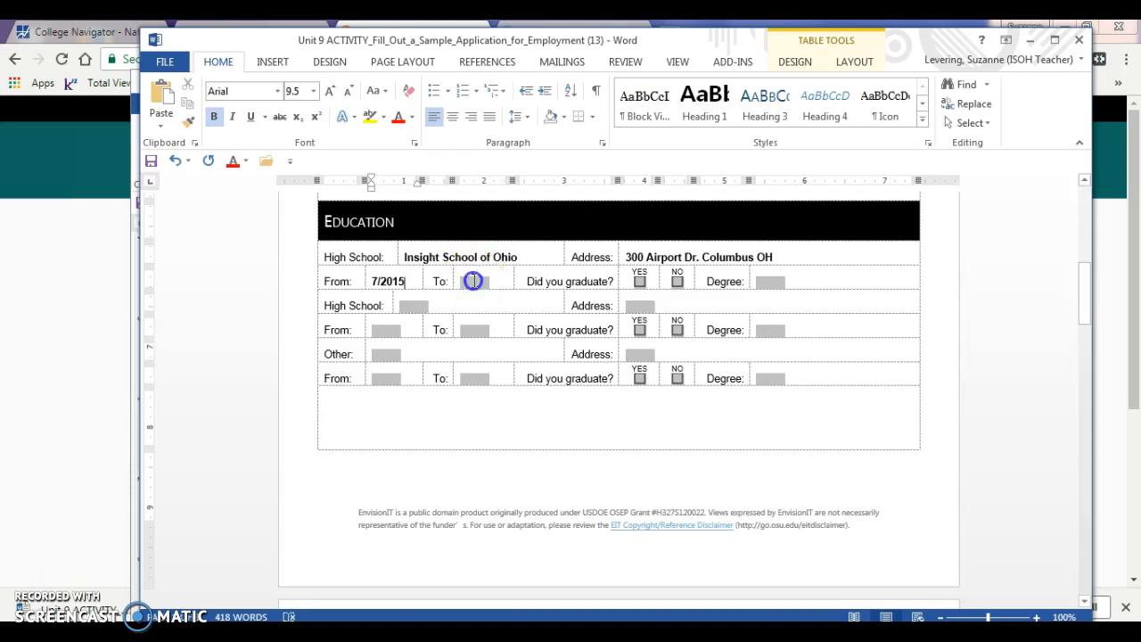
type("Present")
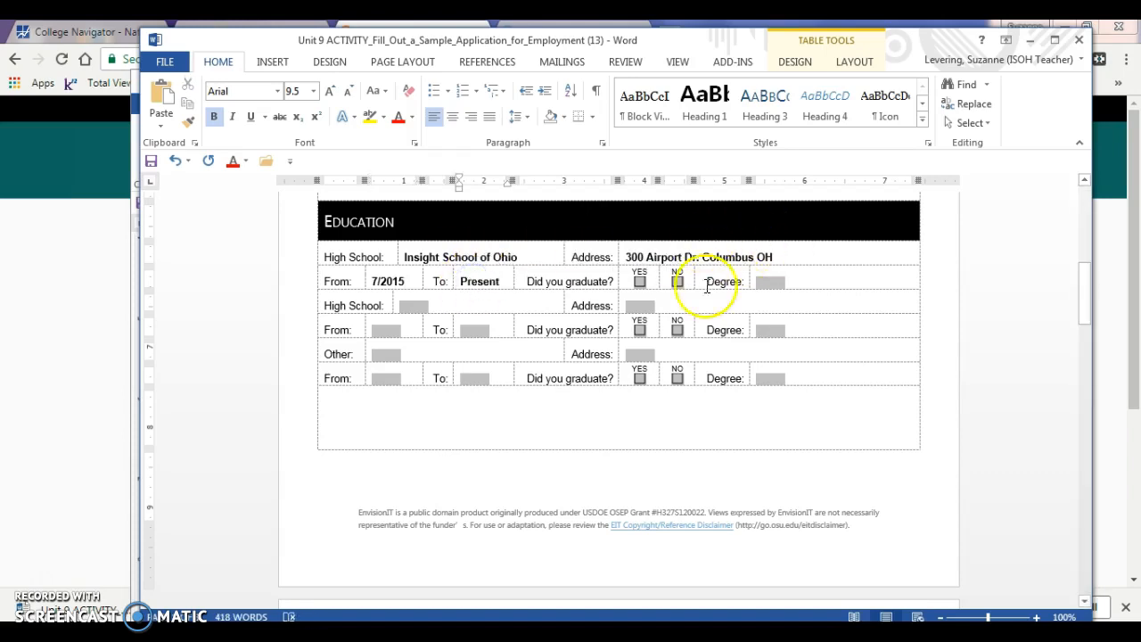
Mark the first school as not graduated and set its Degree to N/A
left_click(678, 281)
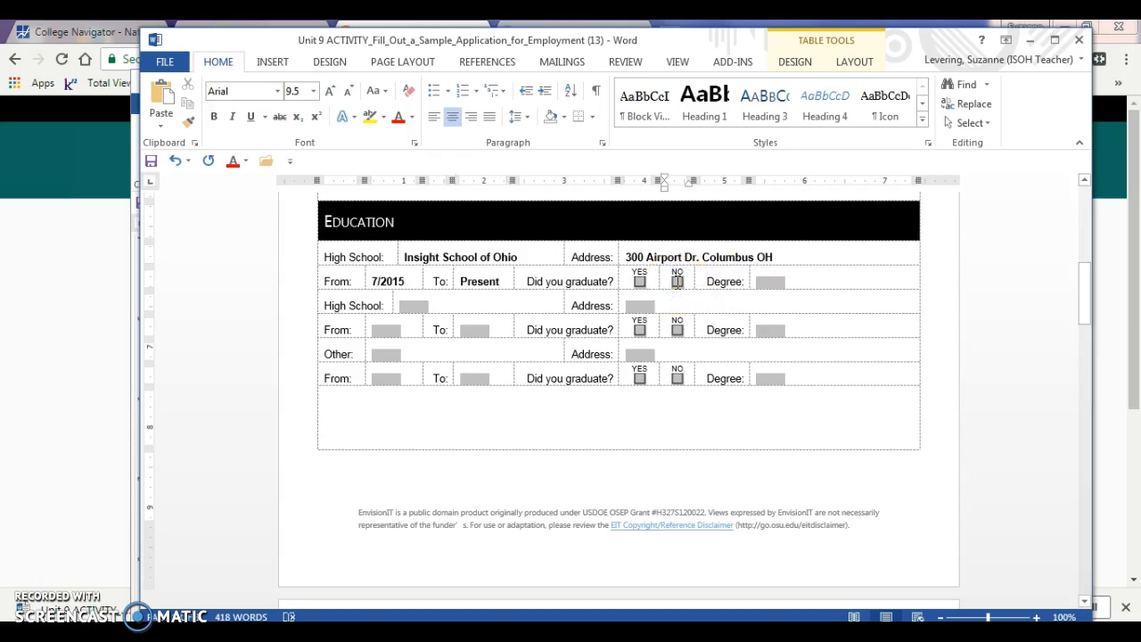
type("x")
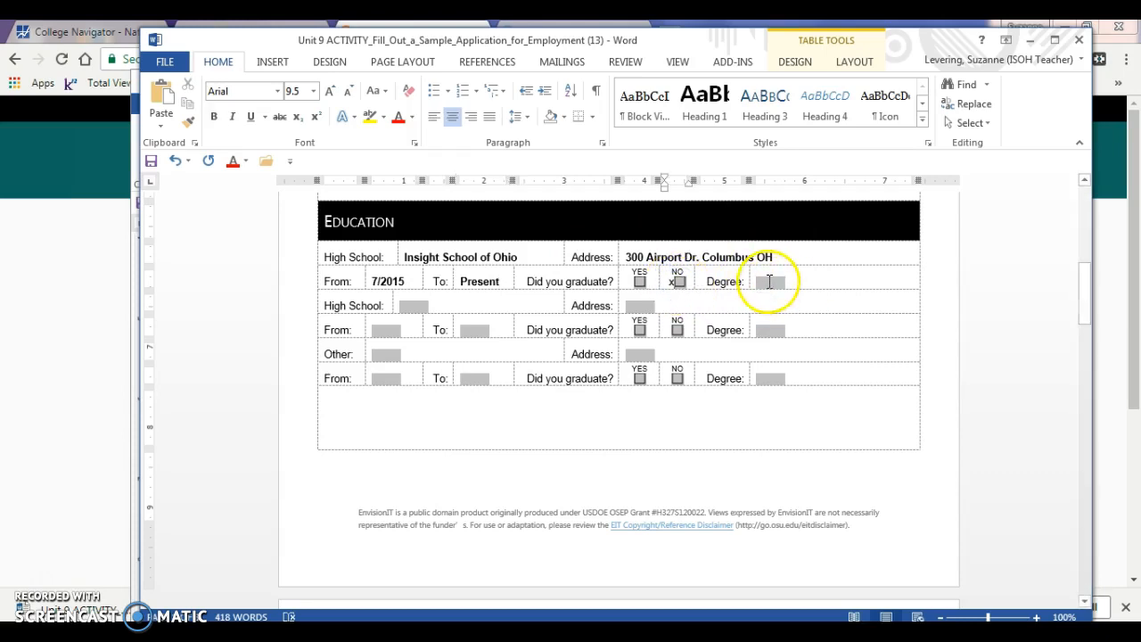
left_click(770, 283)
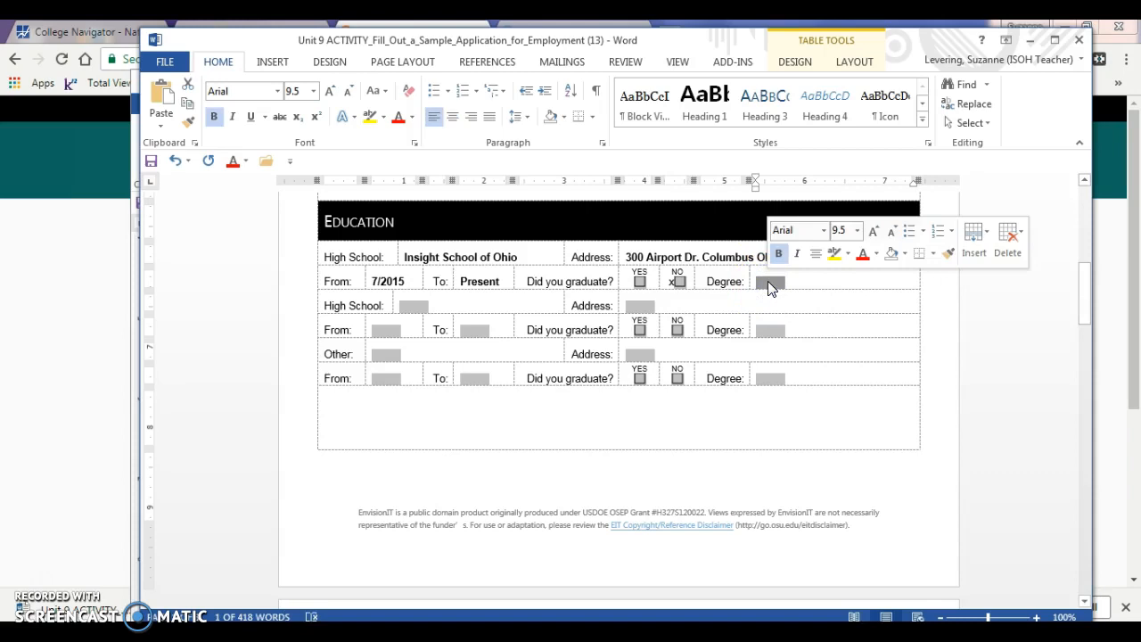
type("N/A")
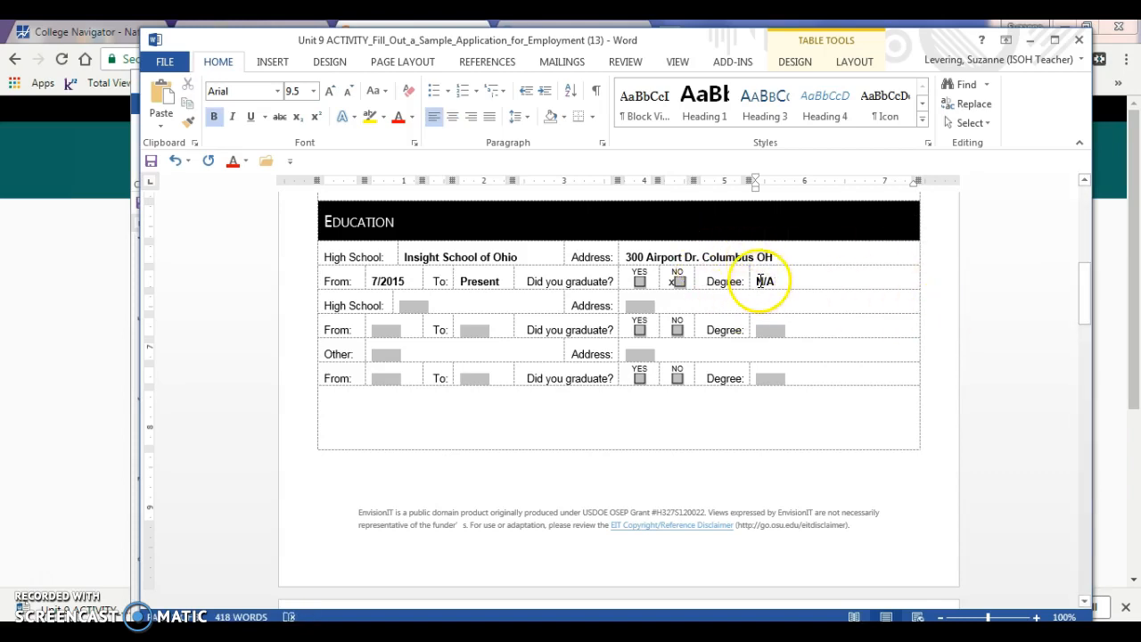
left_click(410, 308)
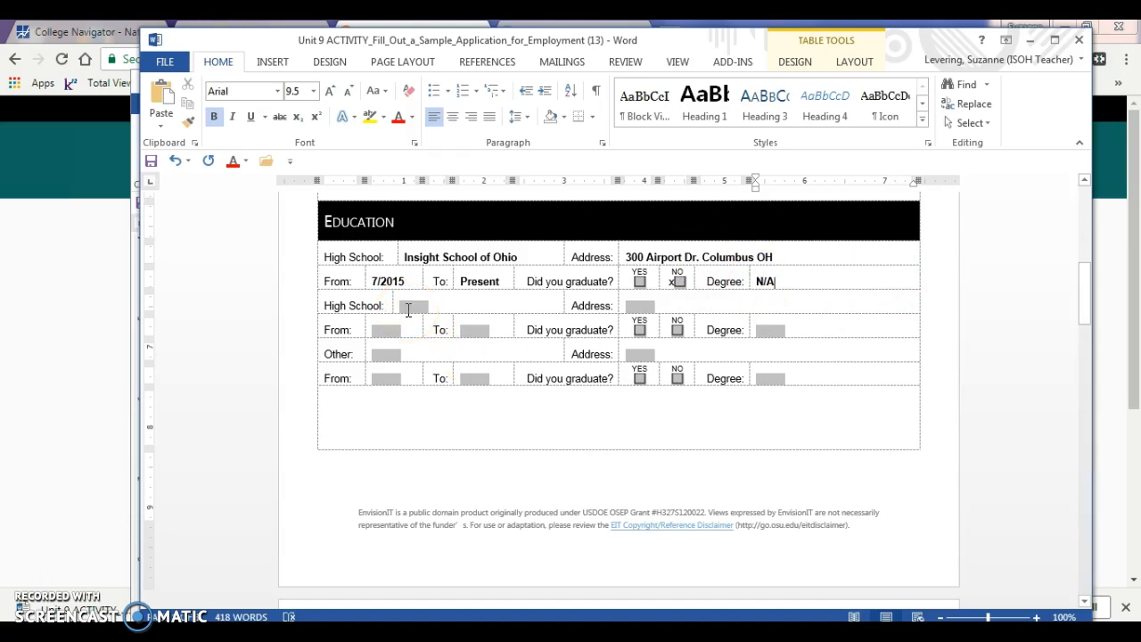
left_click(408, 310)
Enter Eastlake North High School with its Eastlake address and 7/2014–6/2015 dates, and mark Other N/A
type("Eastlake North High School")
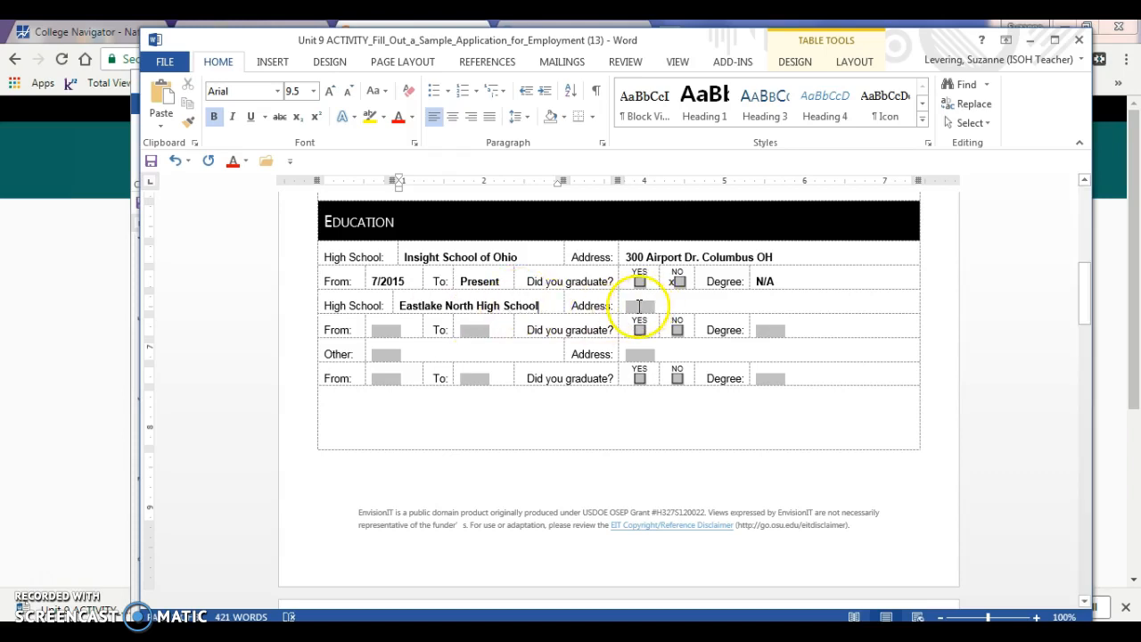
right_click(638, 309)
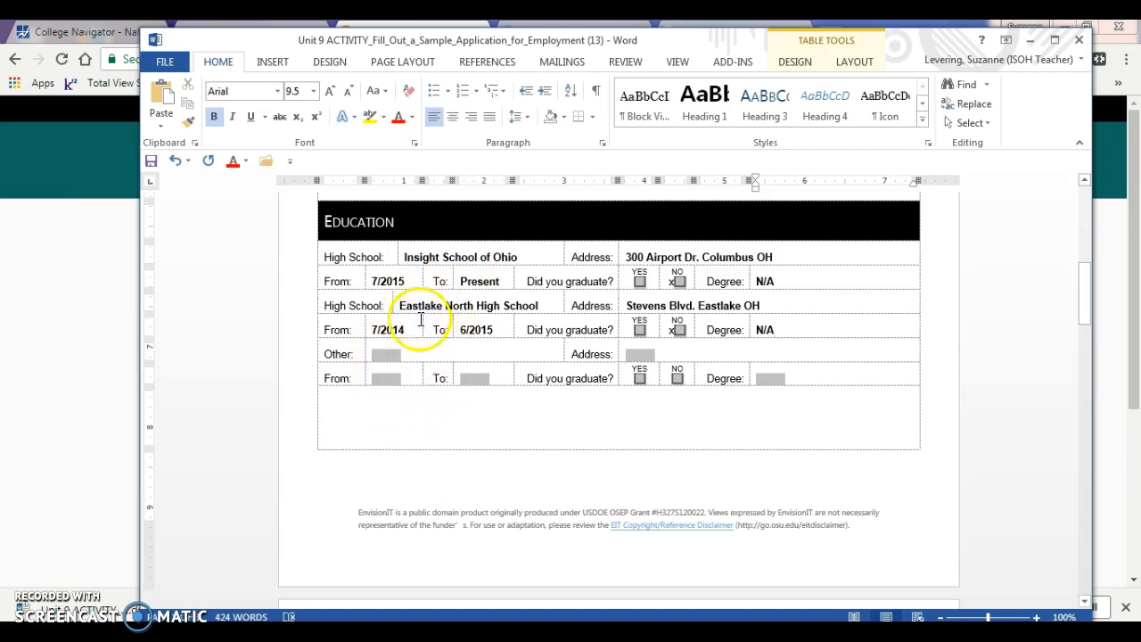
left_click(387, 355)
type("N/A")
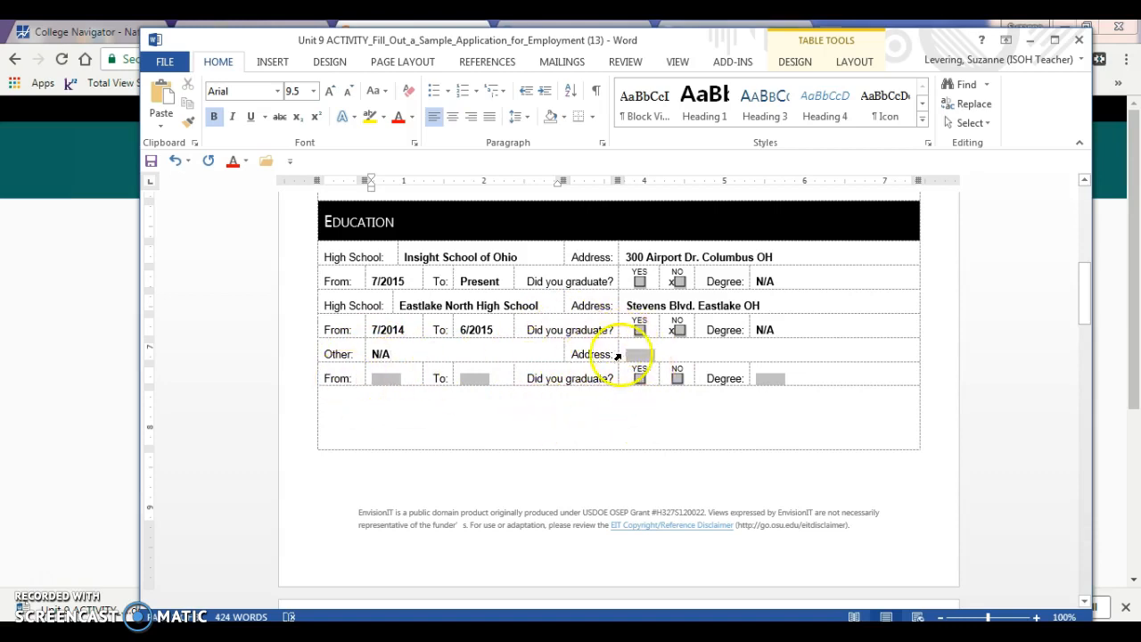
left_click(383, 376)
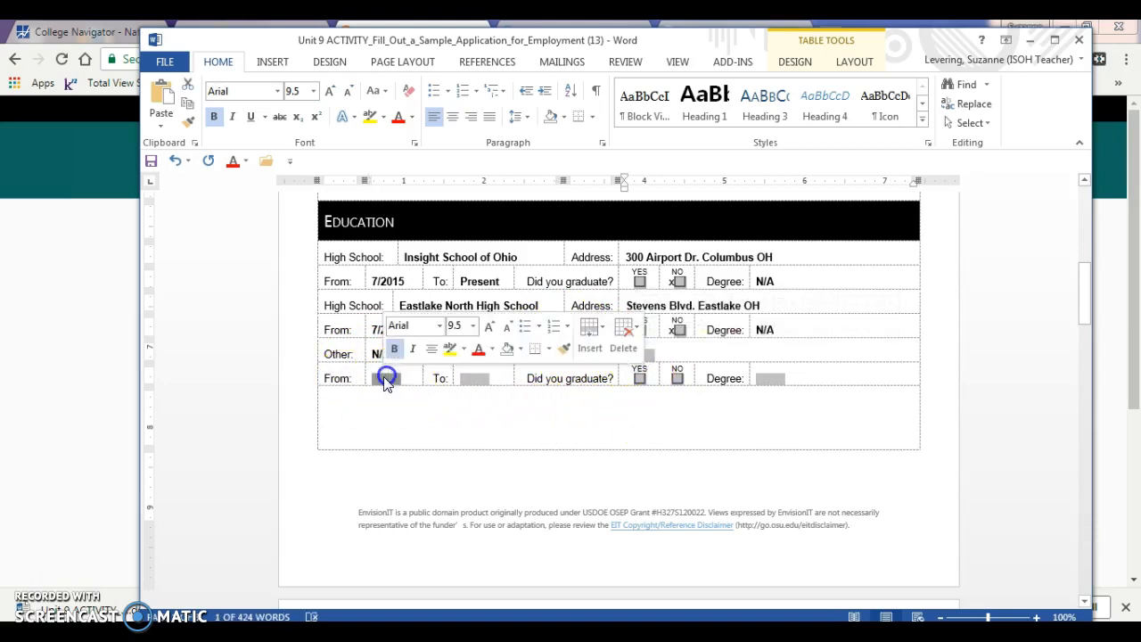
left_click(468, 378)
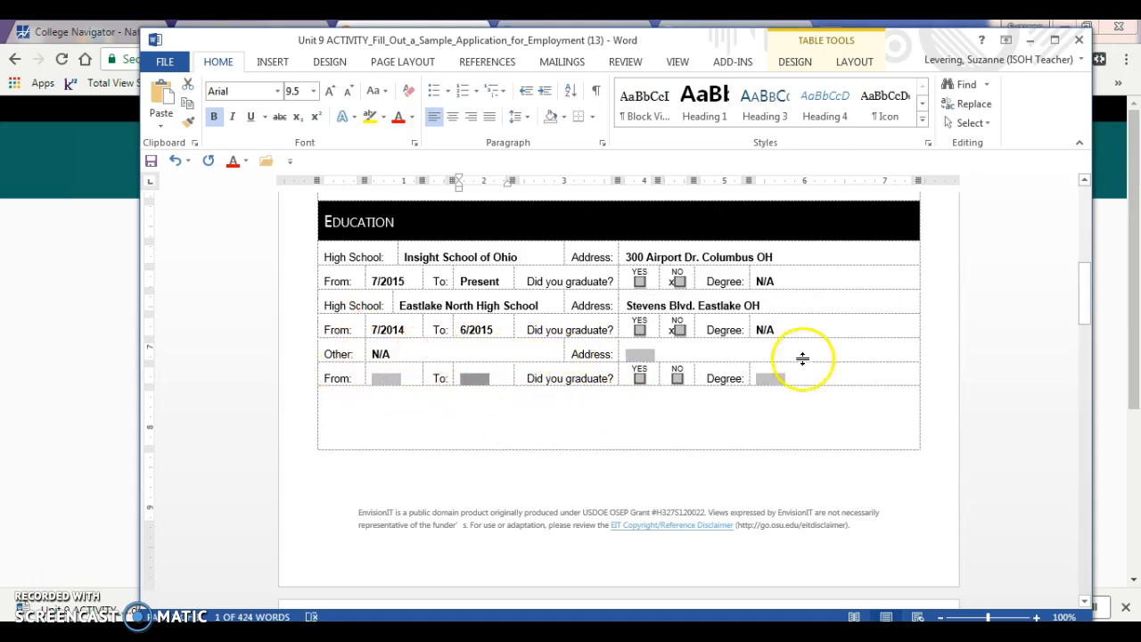
left_click_drag(1081, 297, 1095, 362)
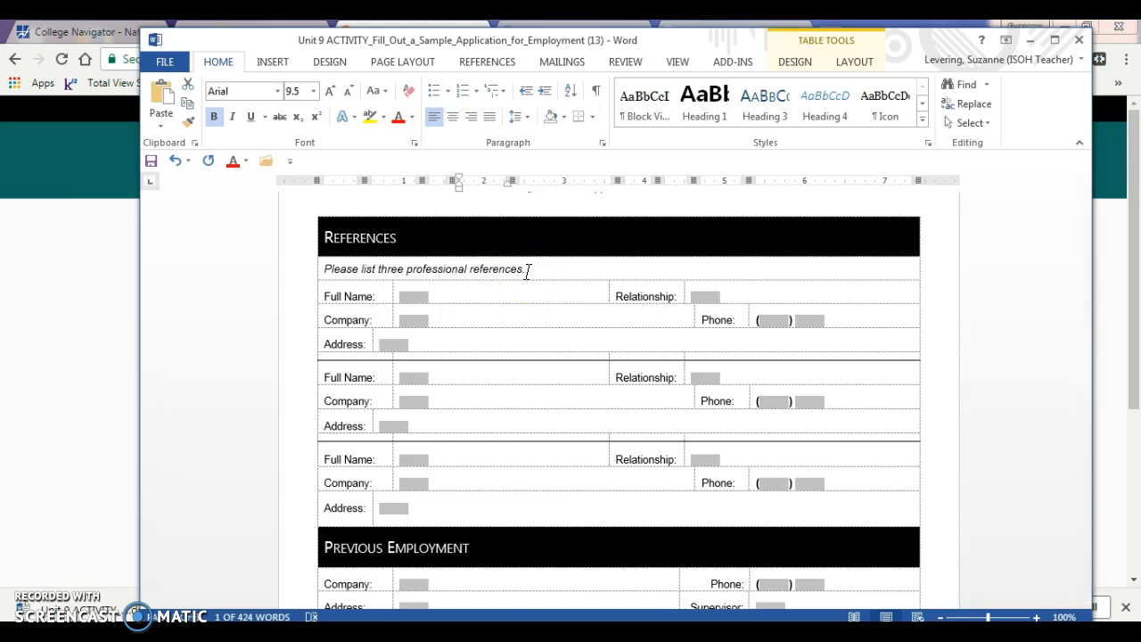
List three references (boss, co-worker, coach) with their companies, phones and addresses
left_click(366, 296)
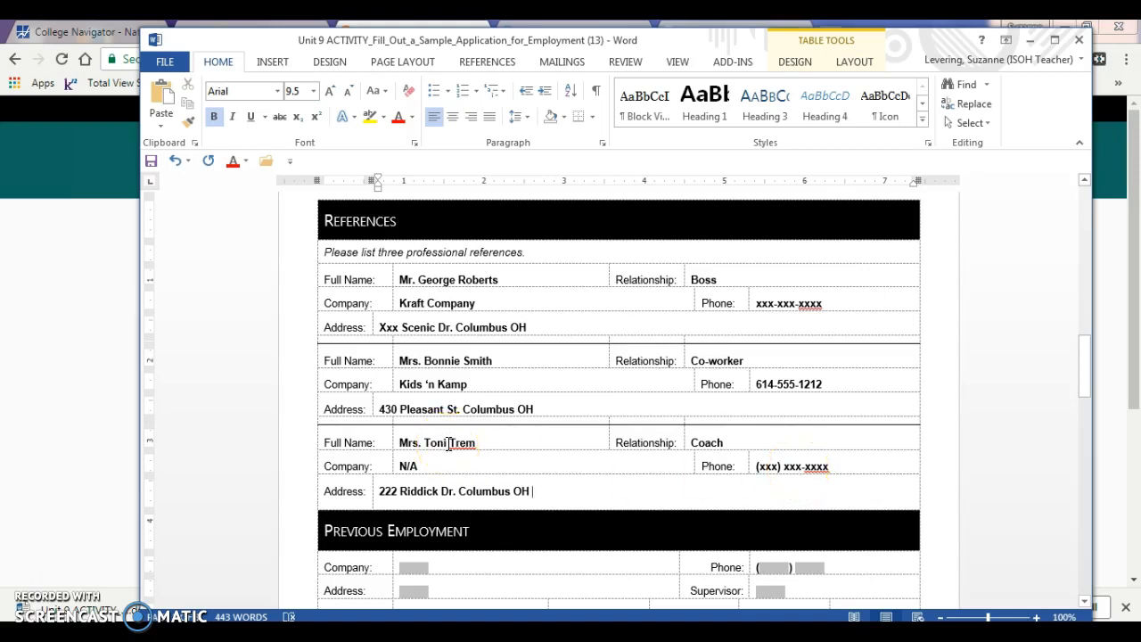
left_click_drag(1080, 374, 1084, 409)
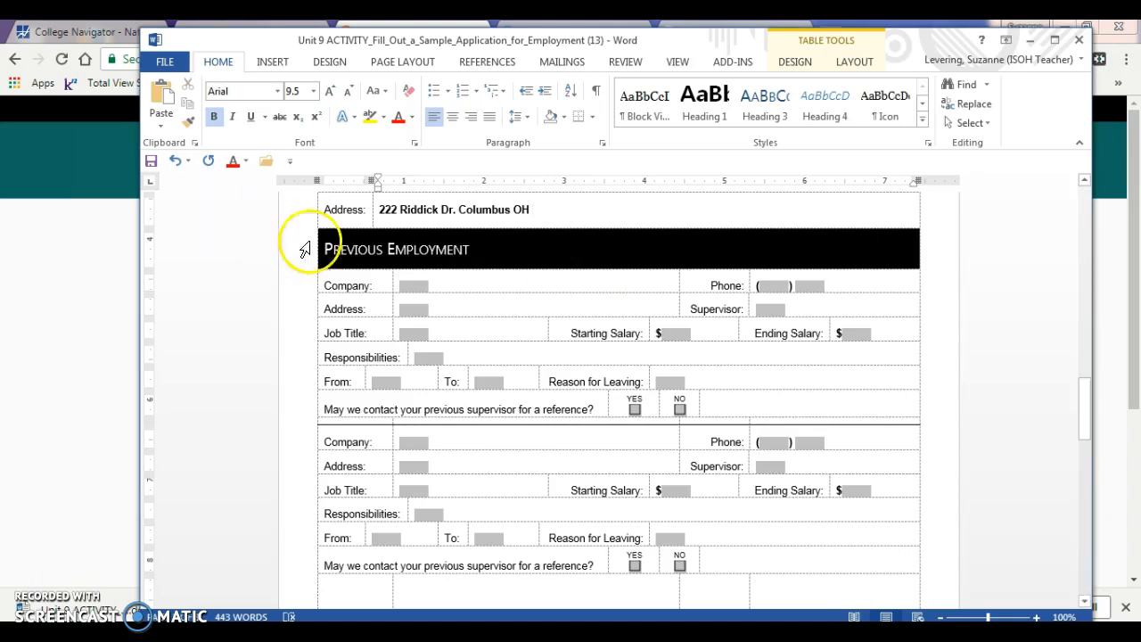
Enter Head of Schools at Insight School of Ohio and Administrative Assistant at Fore Hope, Inc
left_click(413, 285)
key("Delete")
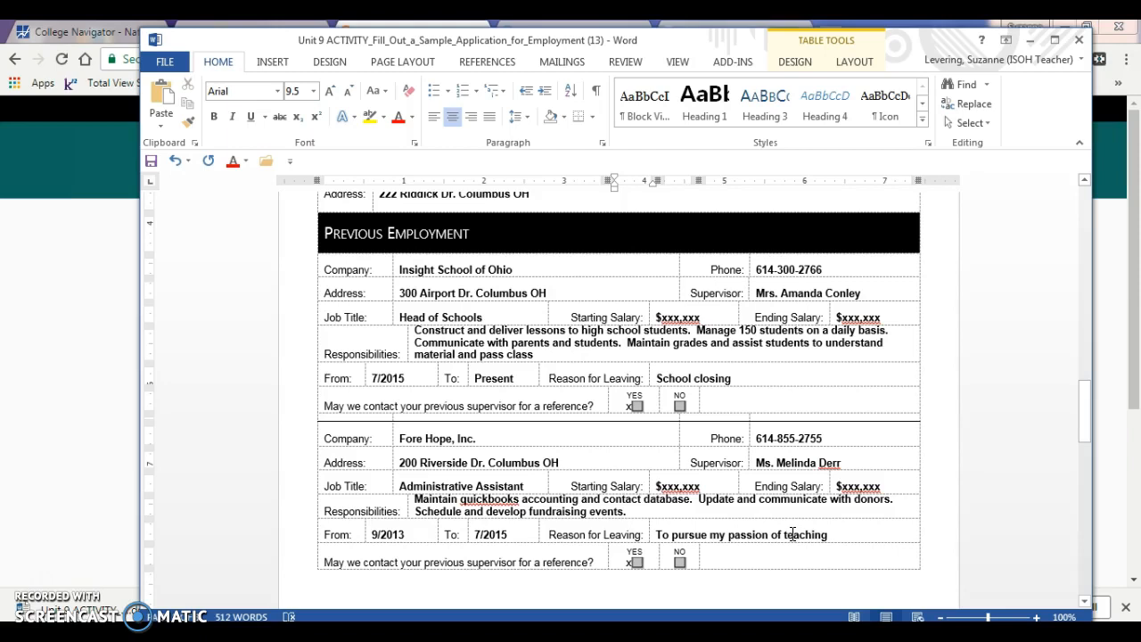
left_click_drag(1080, 412, 1089, 505)
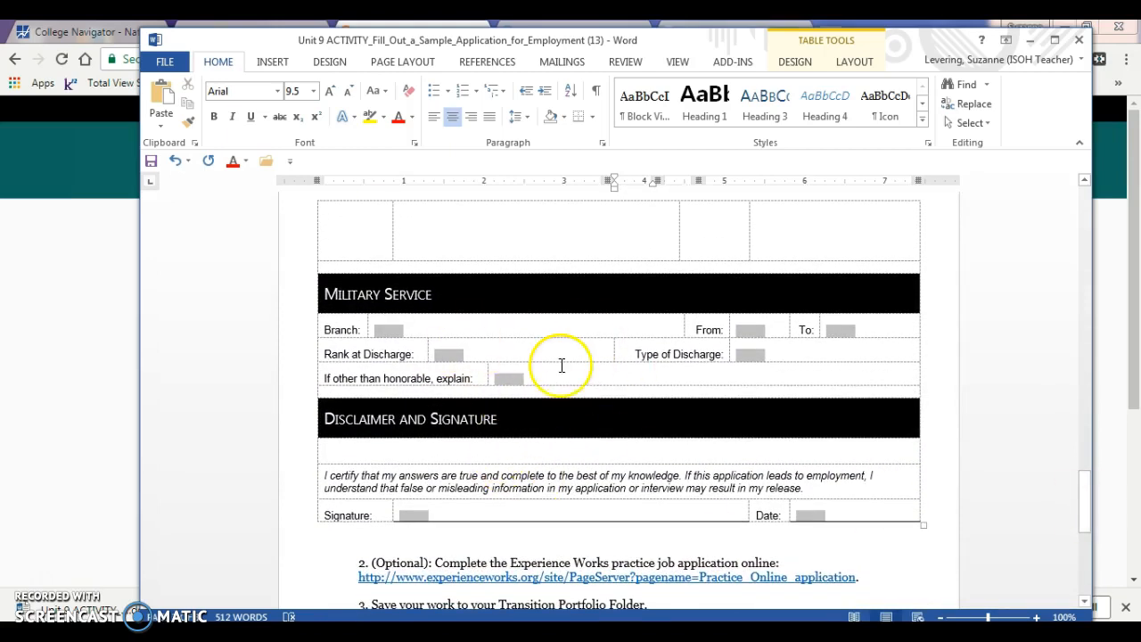
Set military Branch to N/A, sign with the applicant's name, and begin the date as 5/3/20
left_click(387, 331)
type("N")
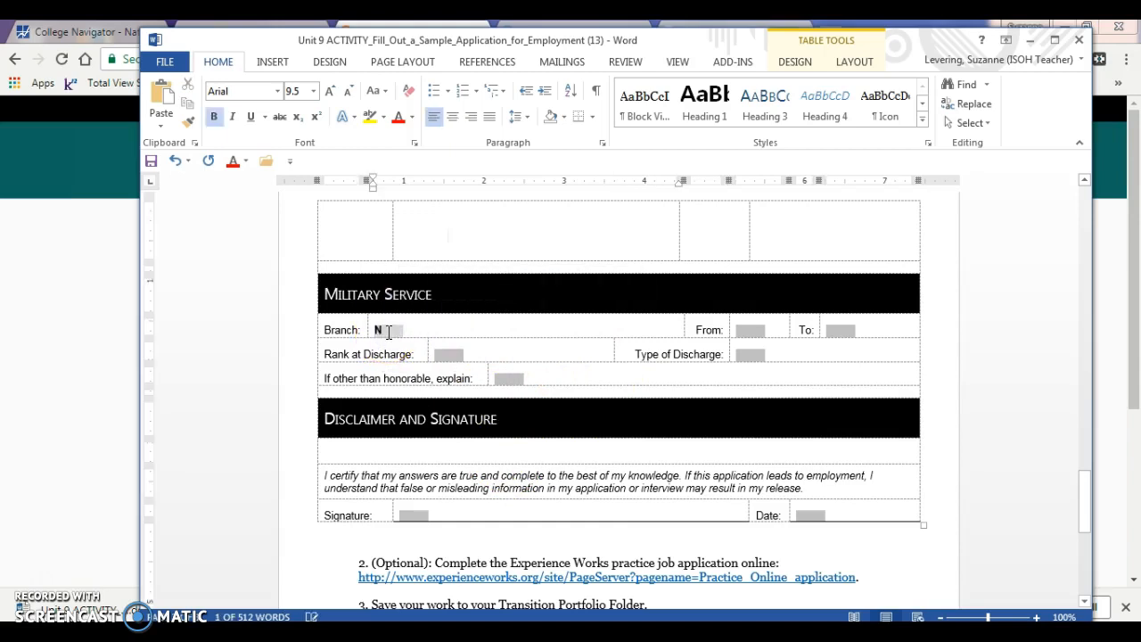
type("/A")
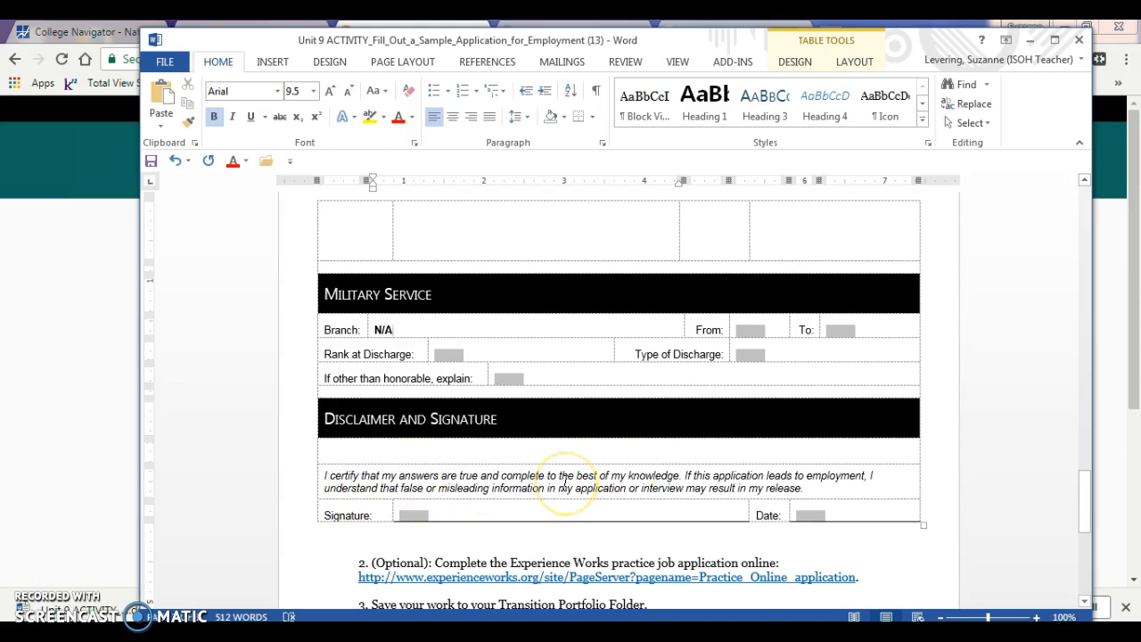
left_click(410, 516)
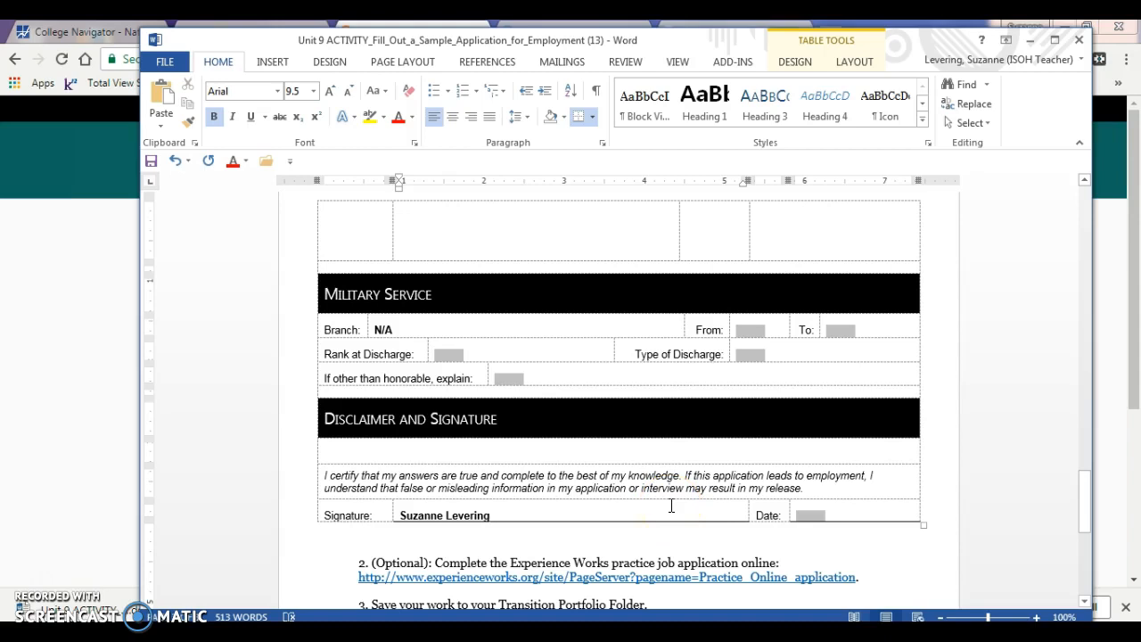
left_click(811, 515)
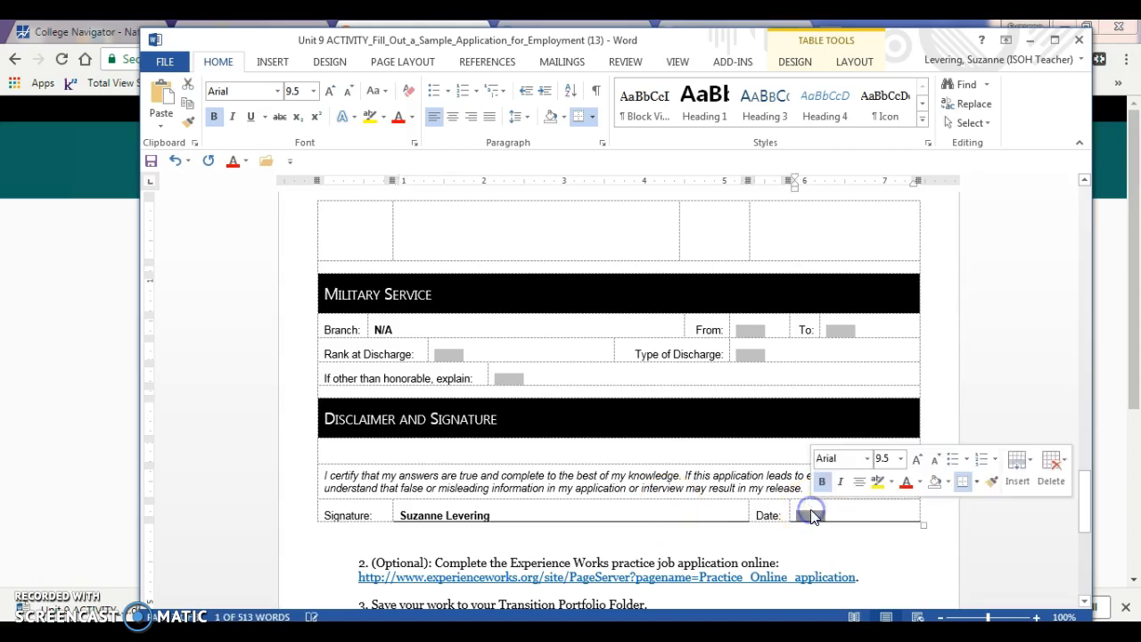
type("5/3/2018")
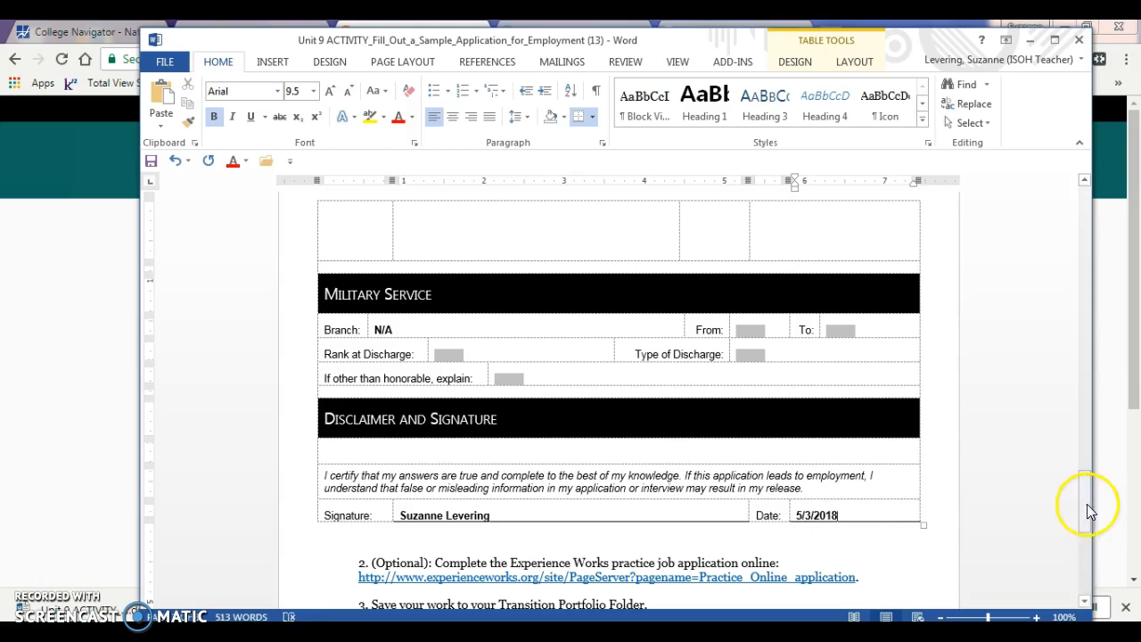
Finish the signature date as 5/3/2018 and return to the top of the application
left_click_drag(1086, 504, 1088, 530)
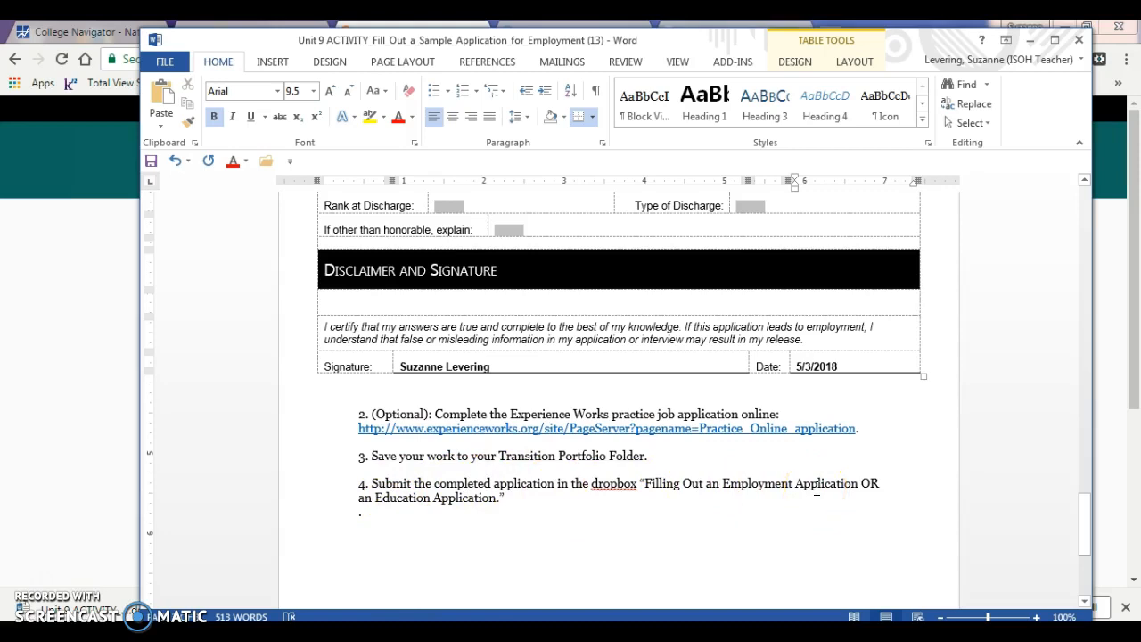
left_click_drag(1089, 529, 1084, 214)
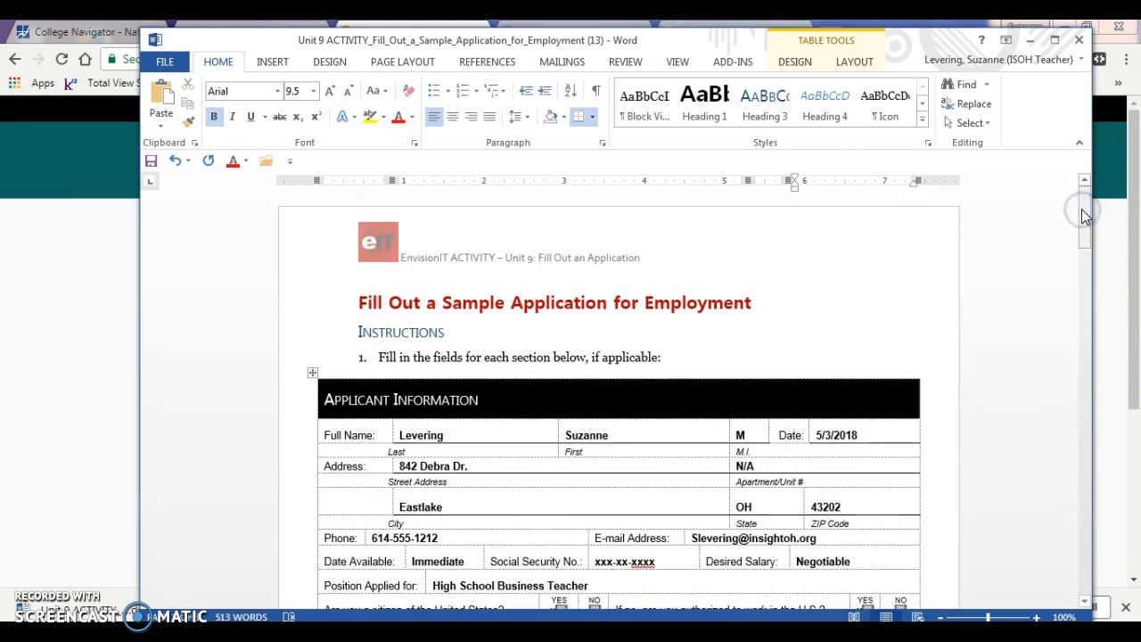